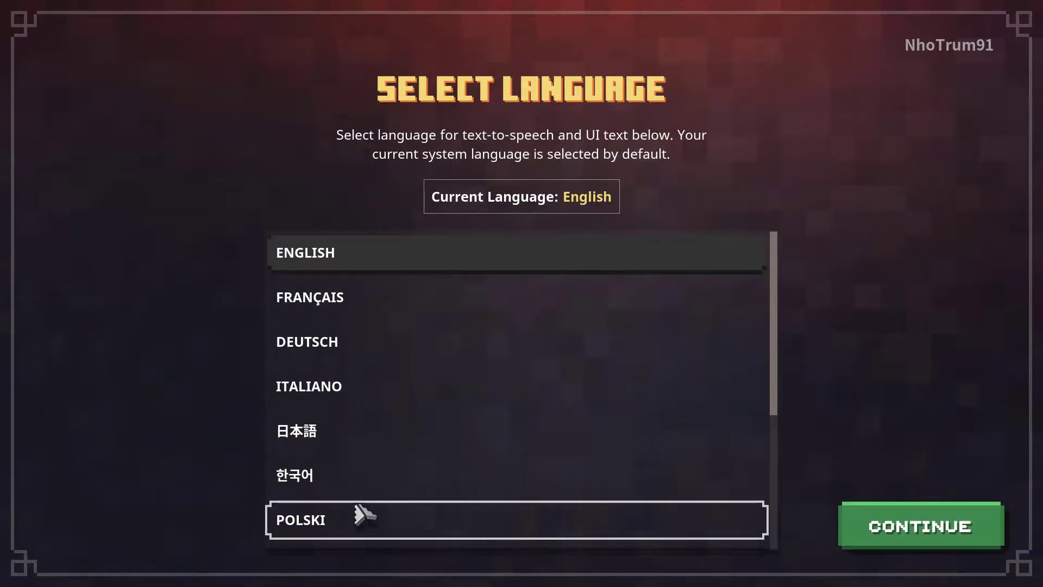
Step: Accept English, the accessibility options and the brightness on the first-launch screens
left_click(905, 537)
left_click(911, 535)
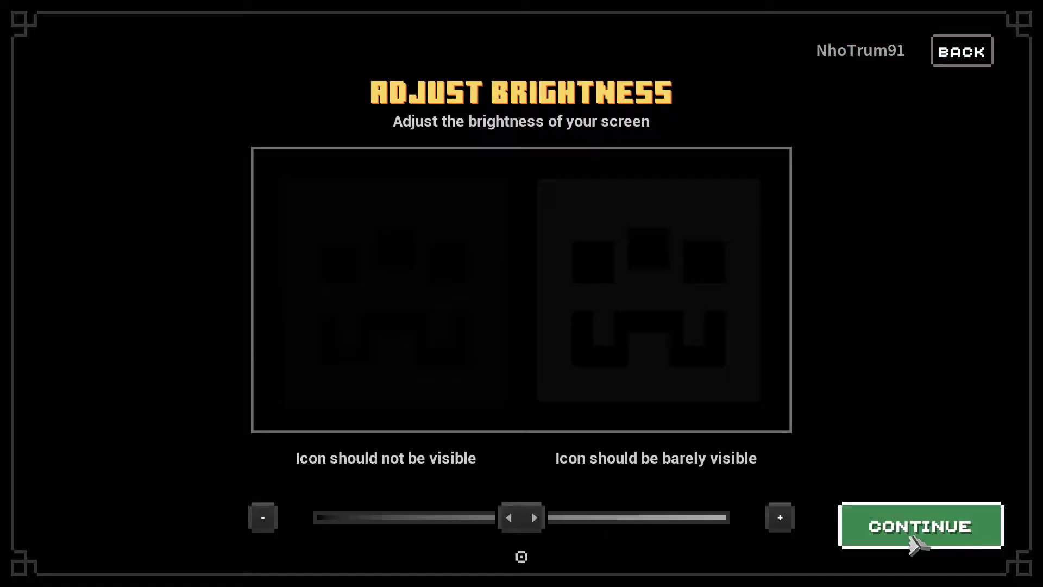
left_click(917, 538)
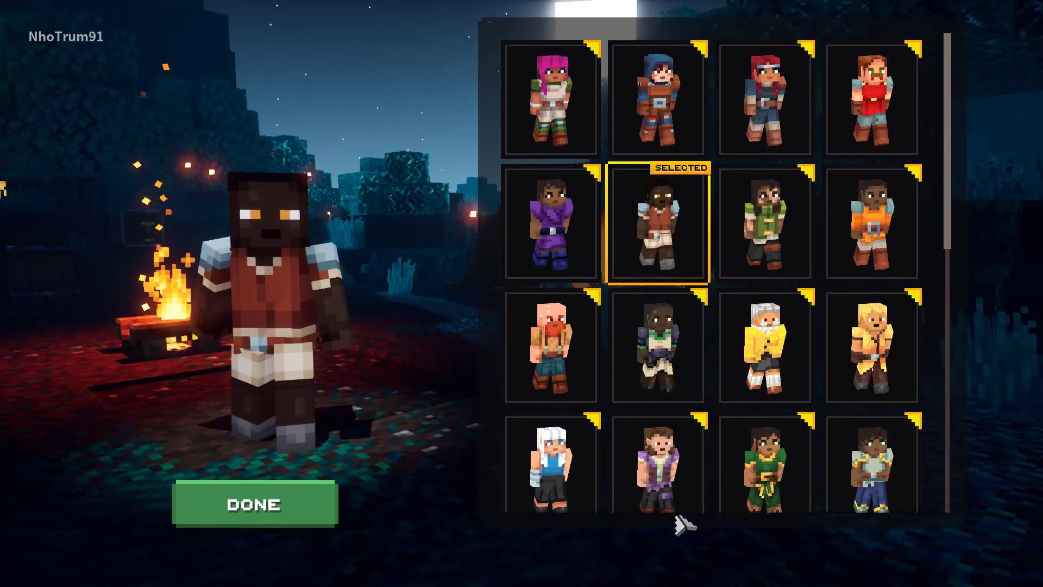
Step: Choose the old white-bearded DLC skin for the hero and confirm it
scroll(751, 459, "down", 8)
scroll(785, 454, "down", 3)
left_click(657, 359)
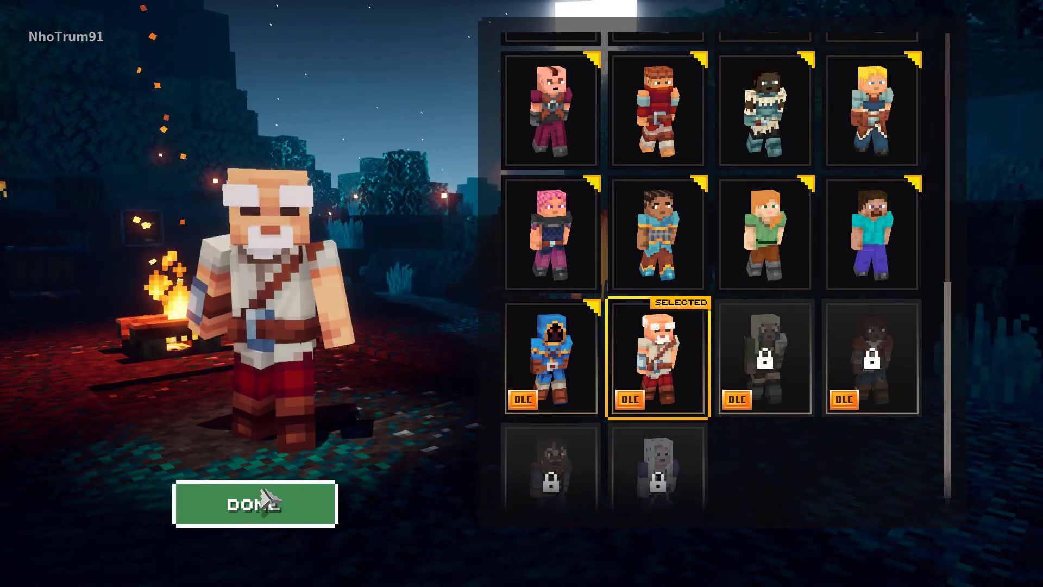
left_click(266, 501)
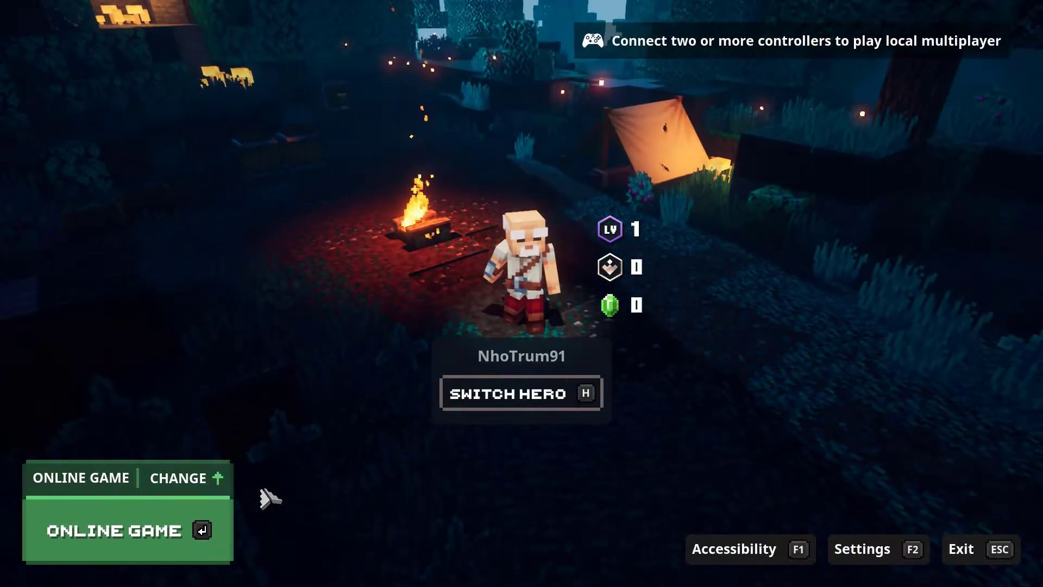
Step: Reselect the level-1 white-bearded hero in hero selection, then ask to quit the game
left_click(564, 392)
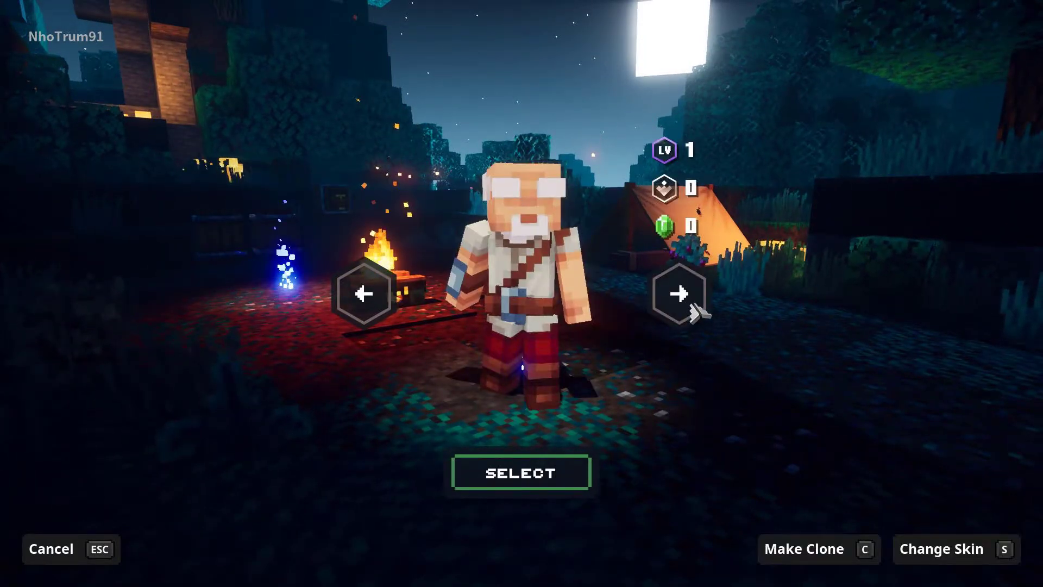
left_click(687, 302)
left_click(687, 302)
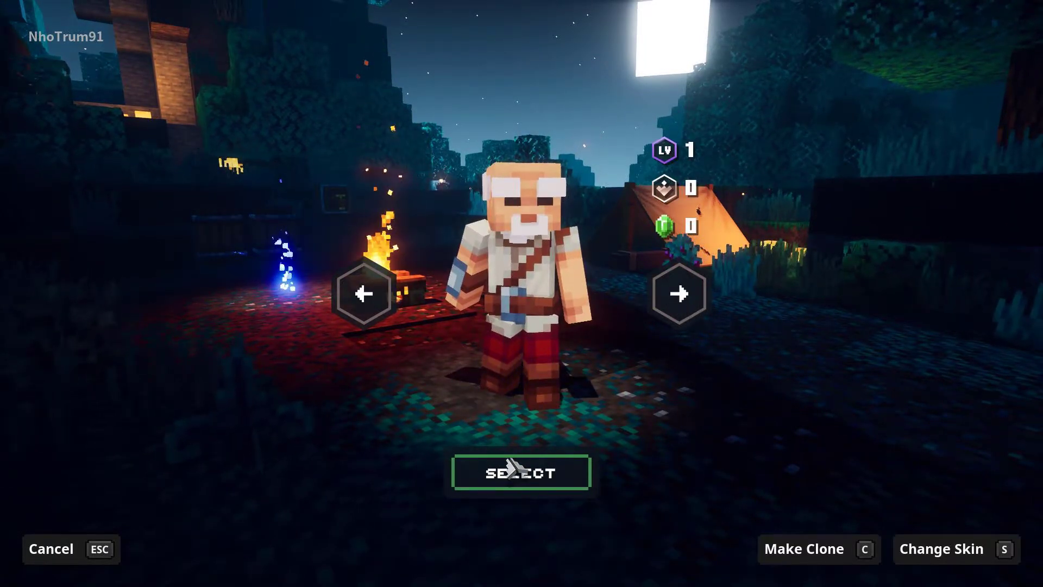
left_click(520, 479)
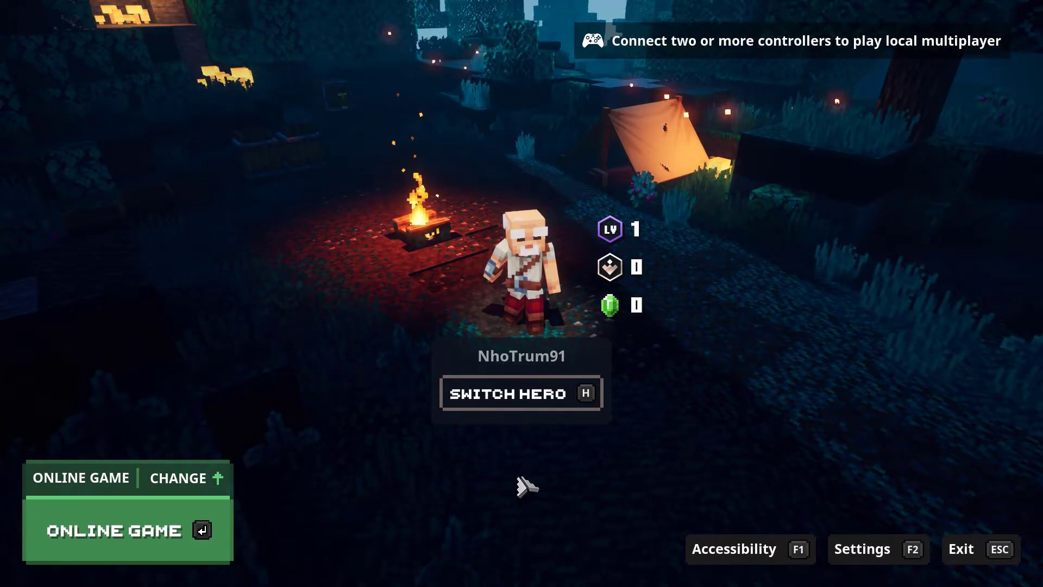
key("Escape")
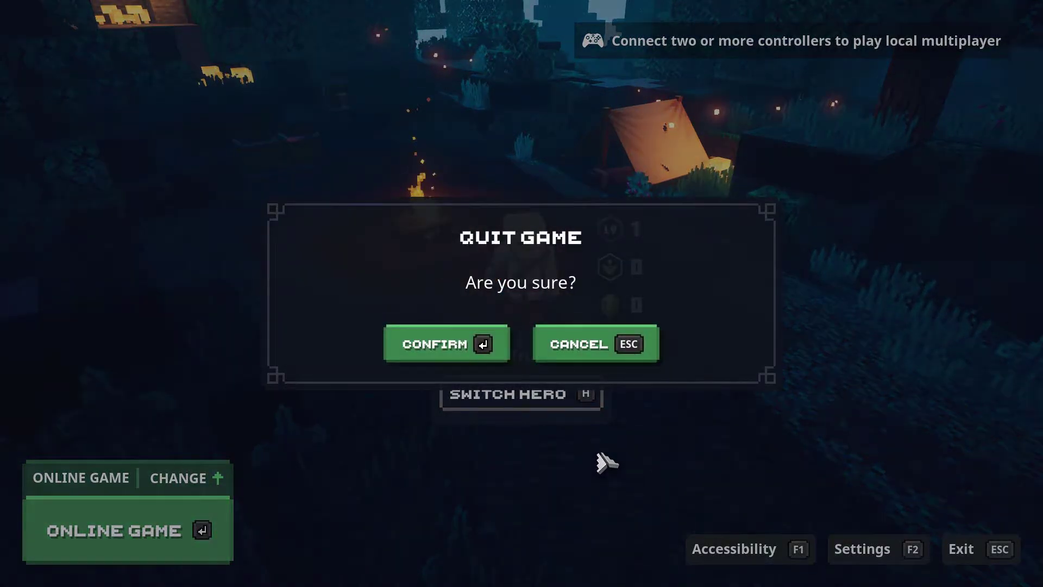
Step: Confirm quitting the game, close the old Dungeons folder window and start a fresh File Explorer
left_click(483, 348)
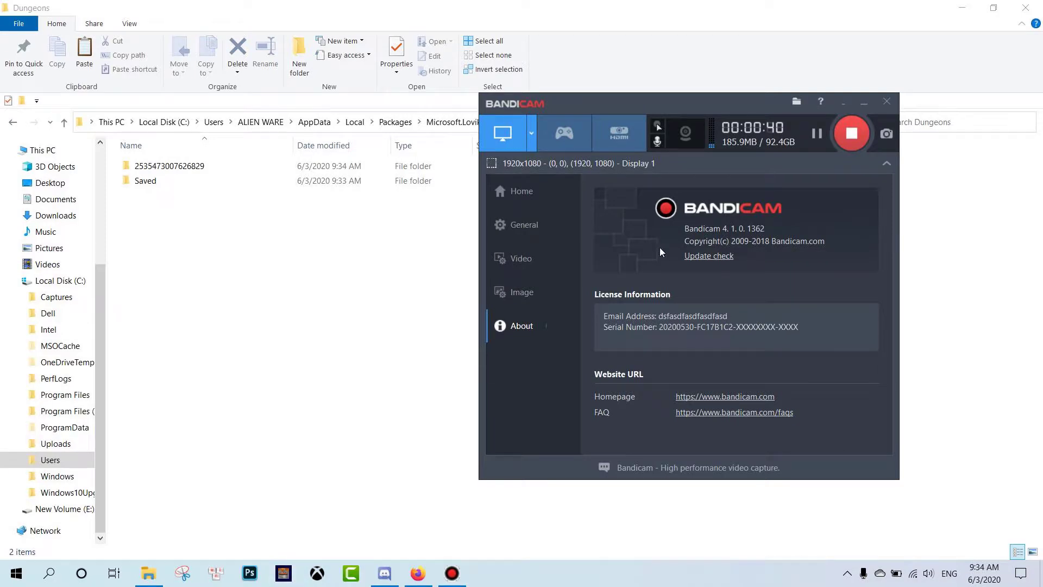
left_click(1025, 8)
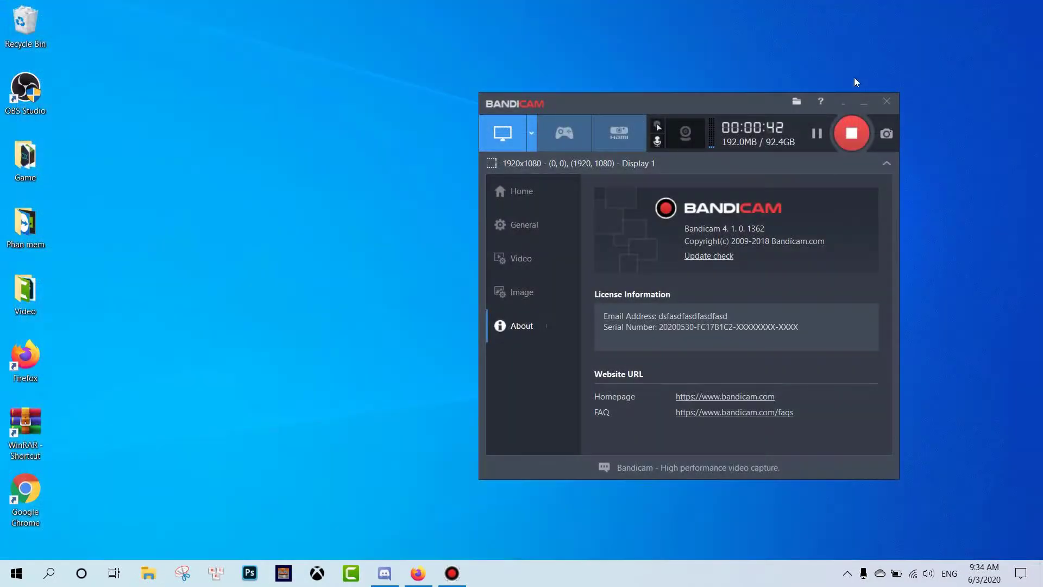
left_click(146, 575)
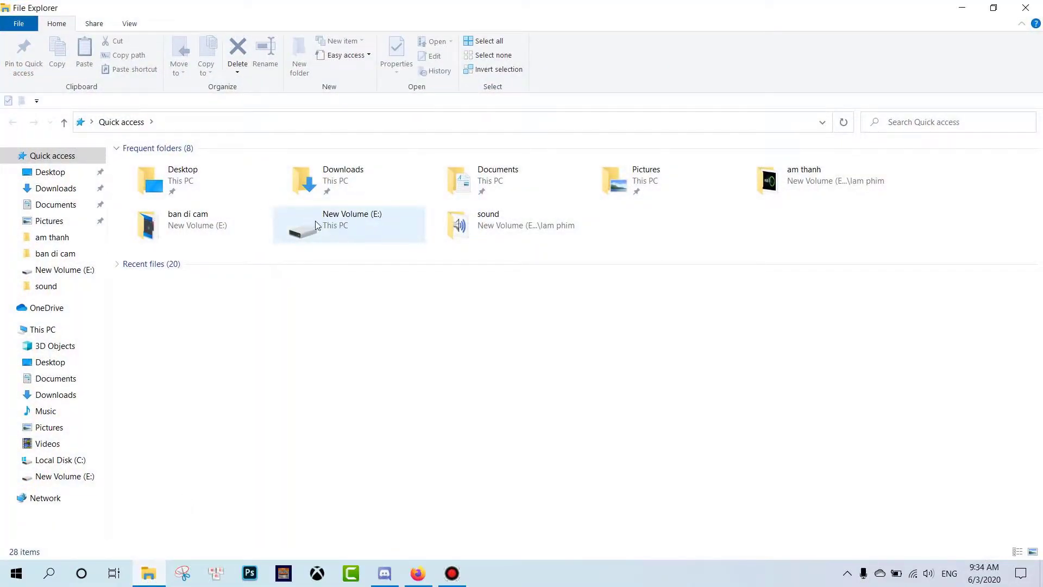
Step: Browse to Local Disk (C:) > Users > the user's profile folder and select AppData
left_click(71, 459)
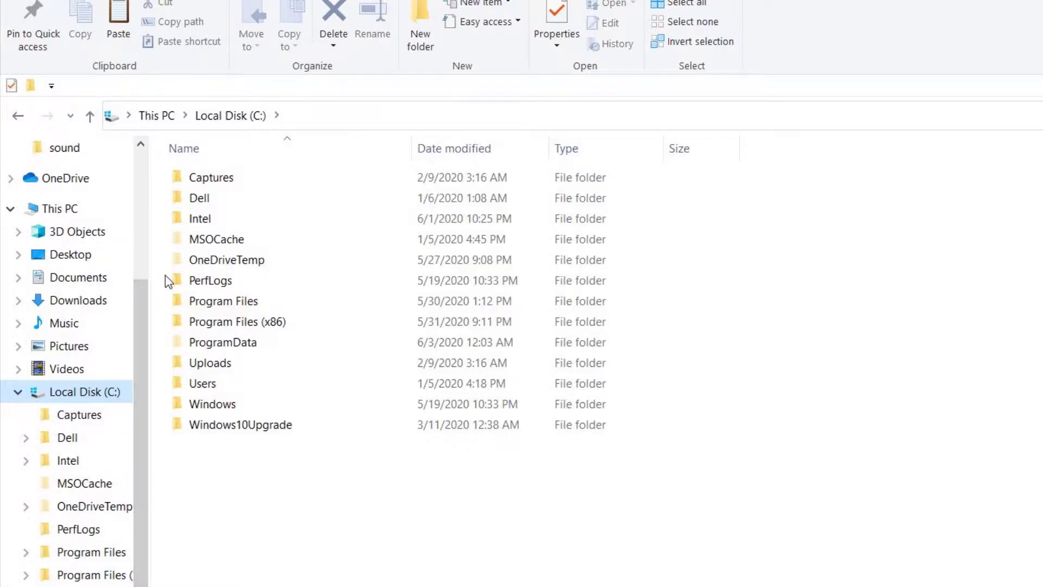
left_click(217, 385)
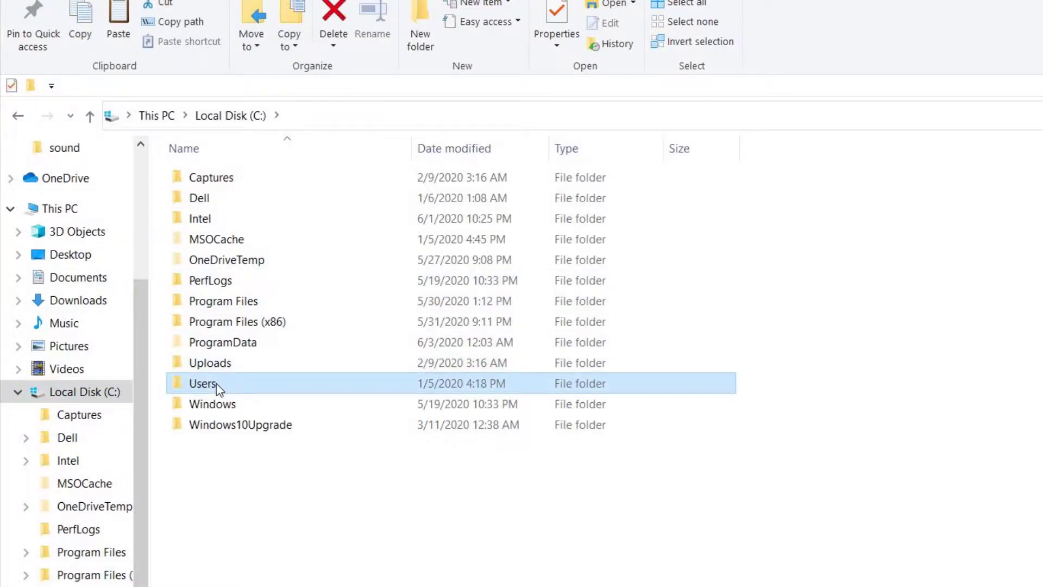
double_click(217, 385)
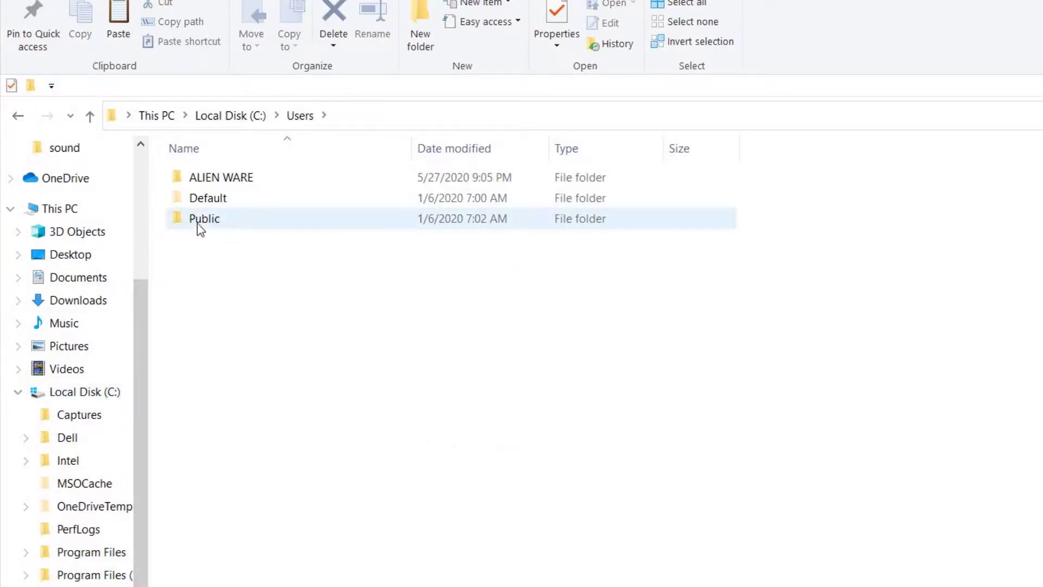
double_click(232, 179)
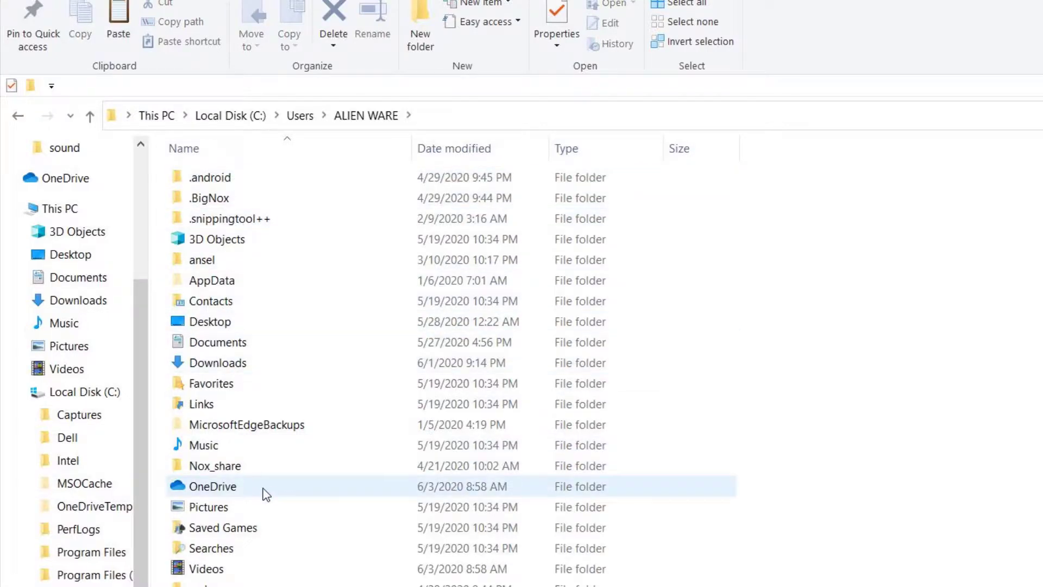
left_click(234, 288)
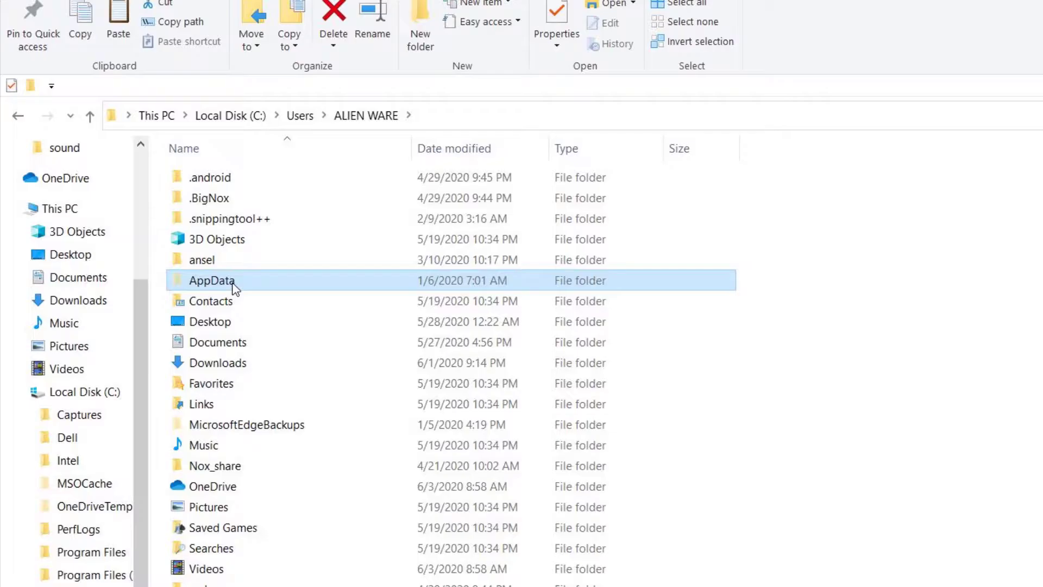
Step: Navigate AppData > Local > Packages > Microsoft.Lovika_8wekyb3d8bbwe > LocalCache > Local > Dungeons
double_click(234, 288)
double_click(212, 179)
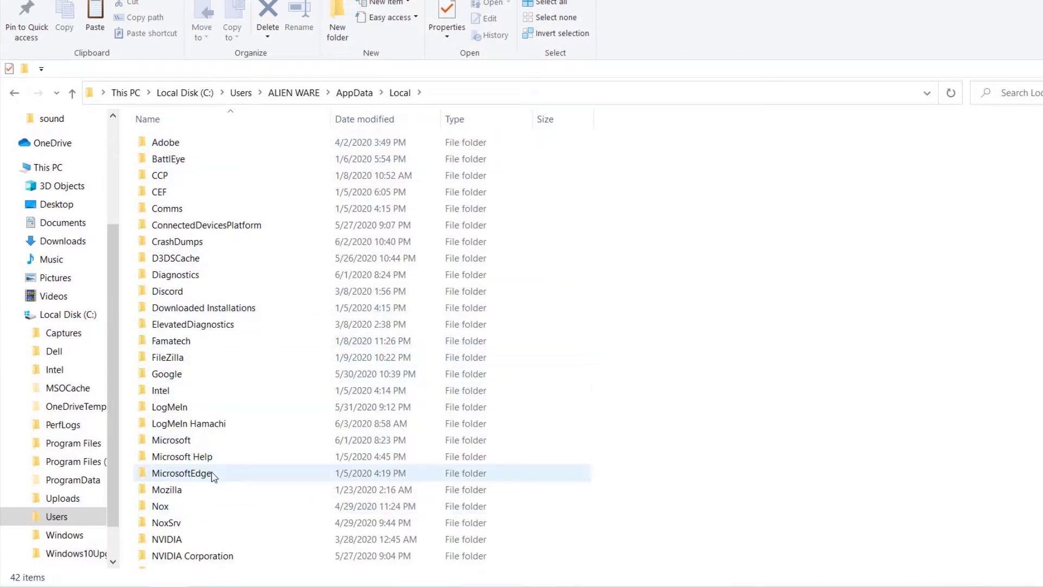
scroll(232, 435, "down", 2)
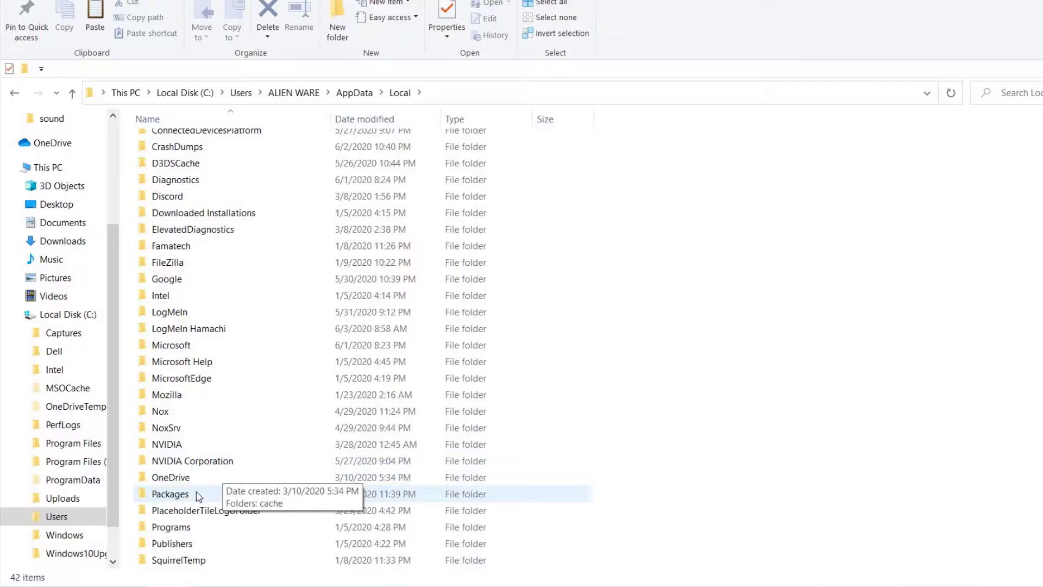
double_click(170, 493)
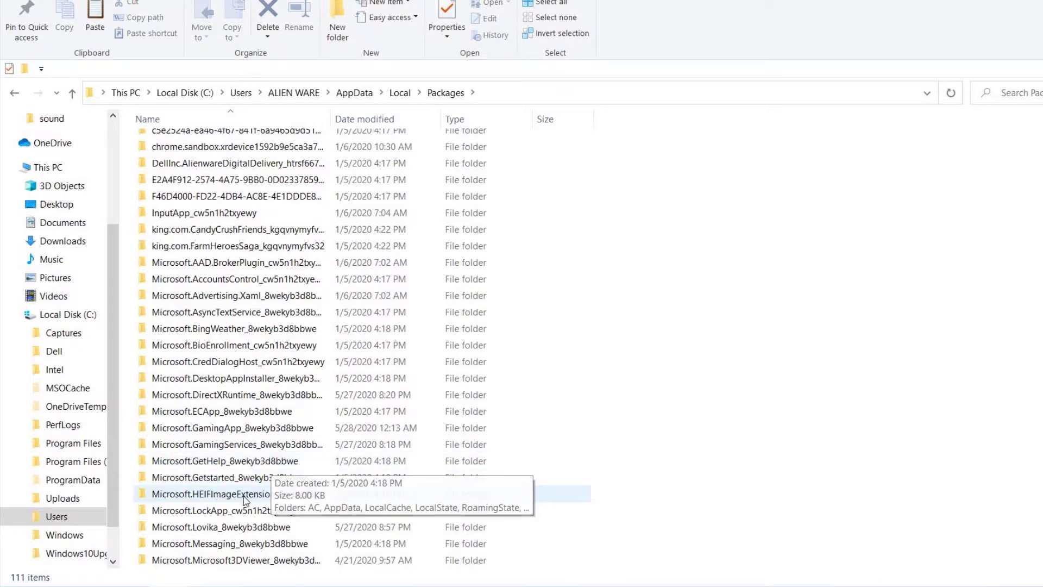
double_click(235, 528)
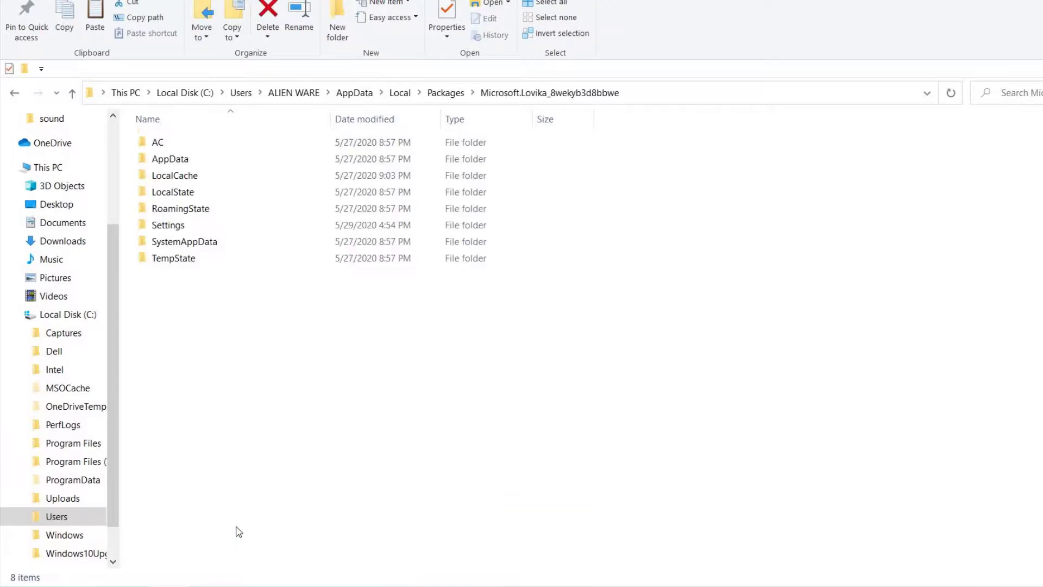
double_click(196, 184)
double_click(179, 142)
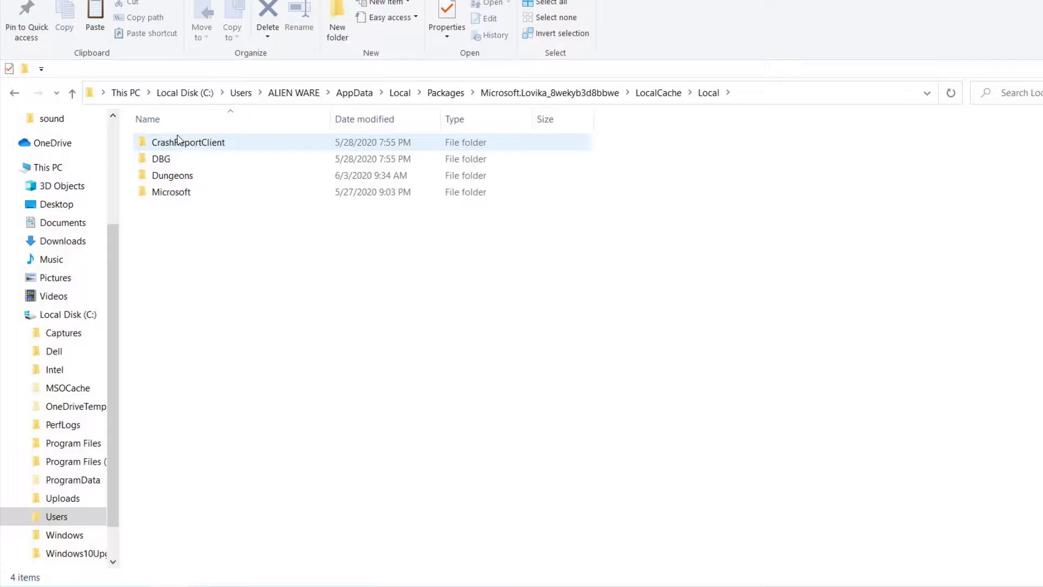
double_click(187, 182)
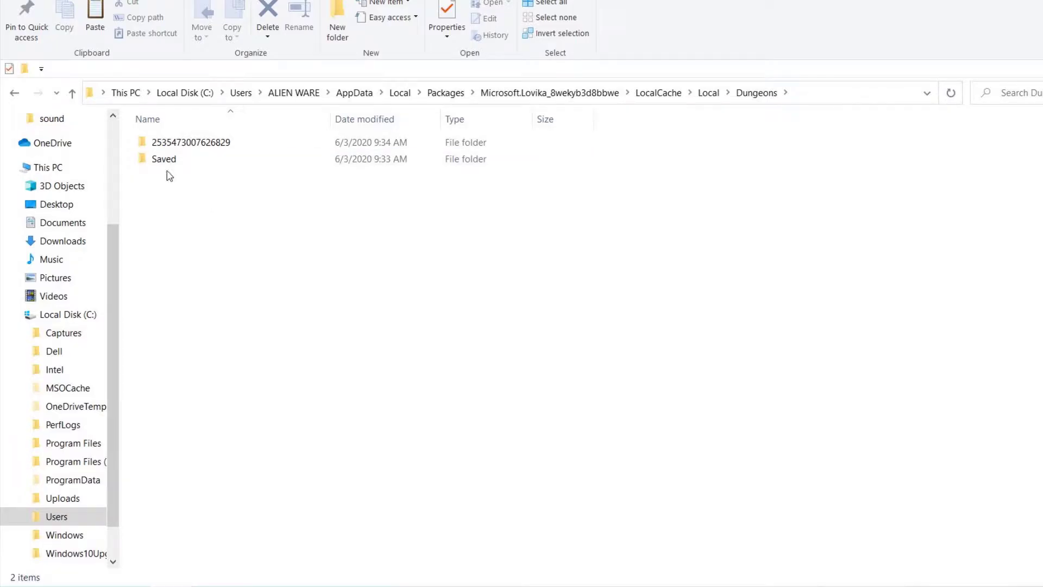
Step: Open the friend's 11x folder on New Volume (E:) in a second window and select both save folders
left_click(72, 93)
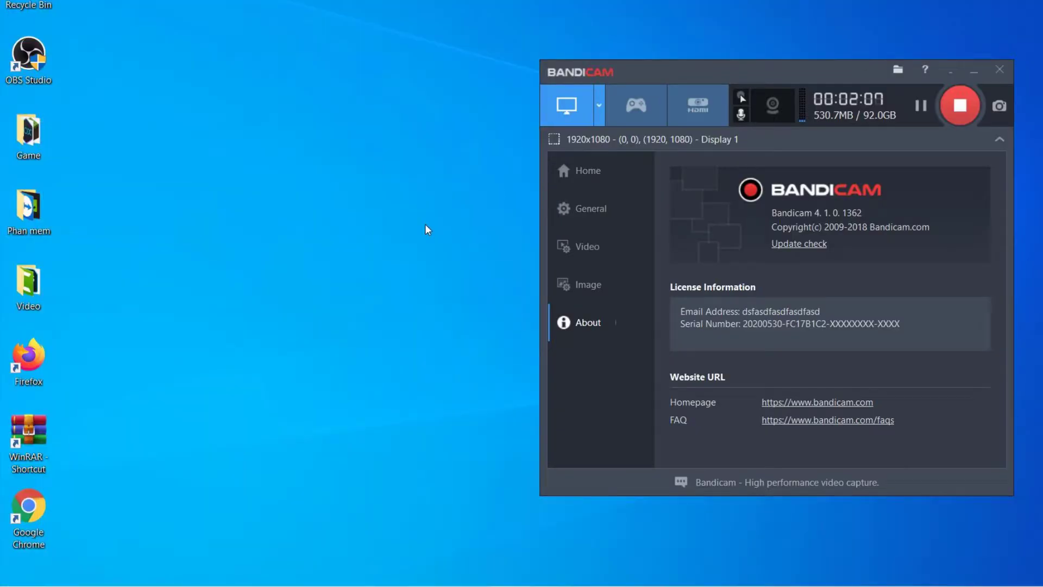
double_click(21, 286)
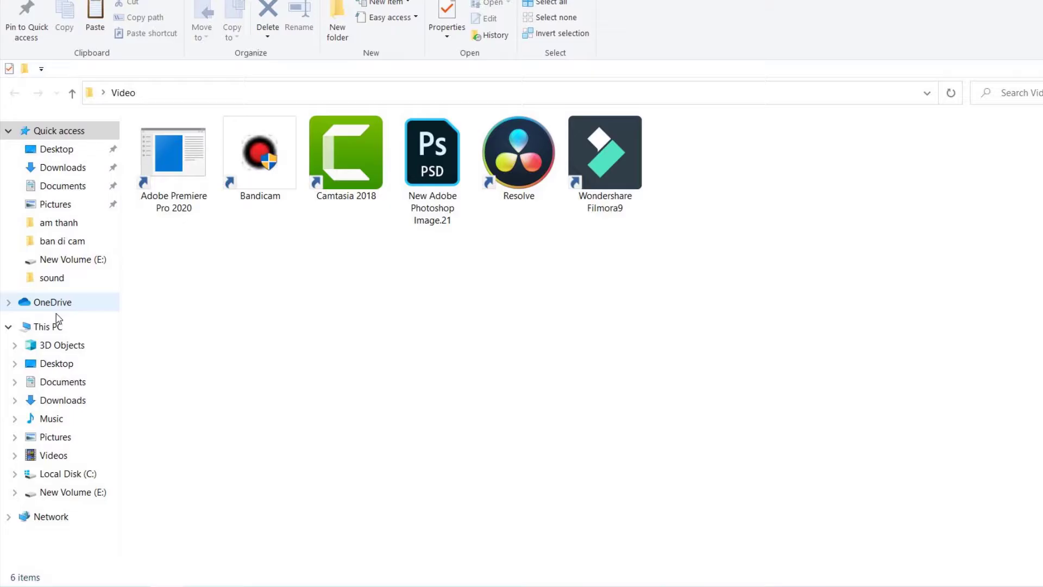
left_click(83, 492)
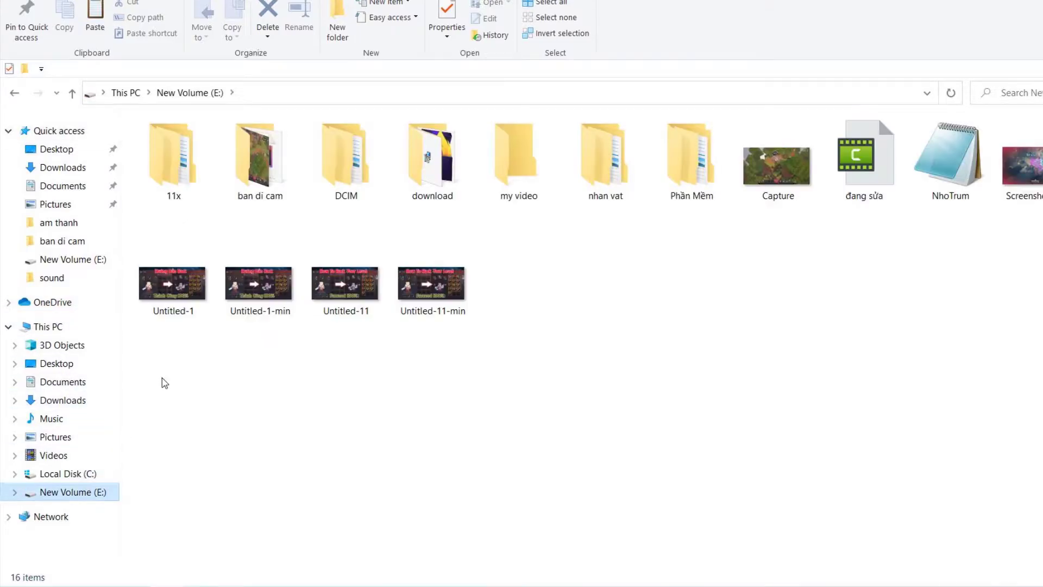
double_click(163, 168)
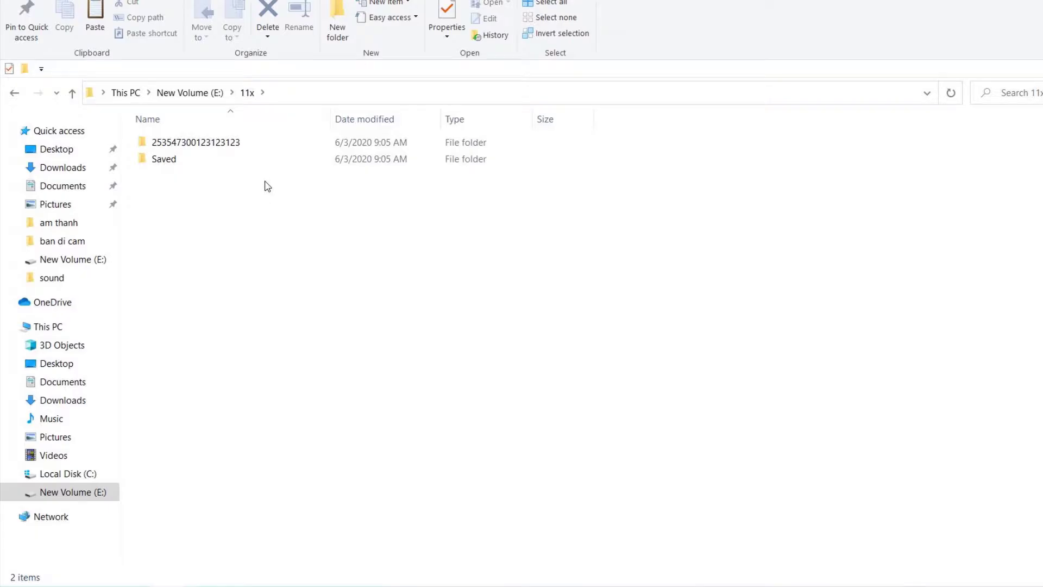
left_click_drag(266, 185, 250, 141)
Step: Copy both 11x save folders into the Dungeons folder, replacing the existing files
key("ctrl+c")
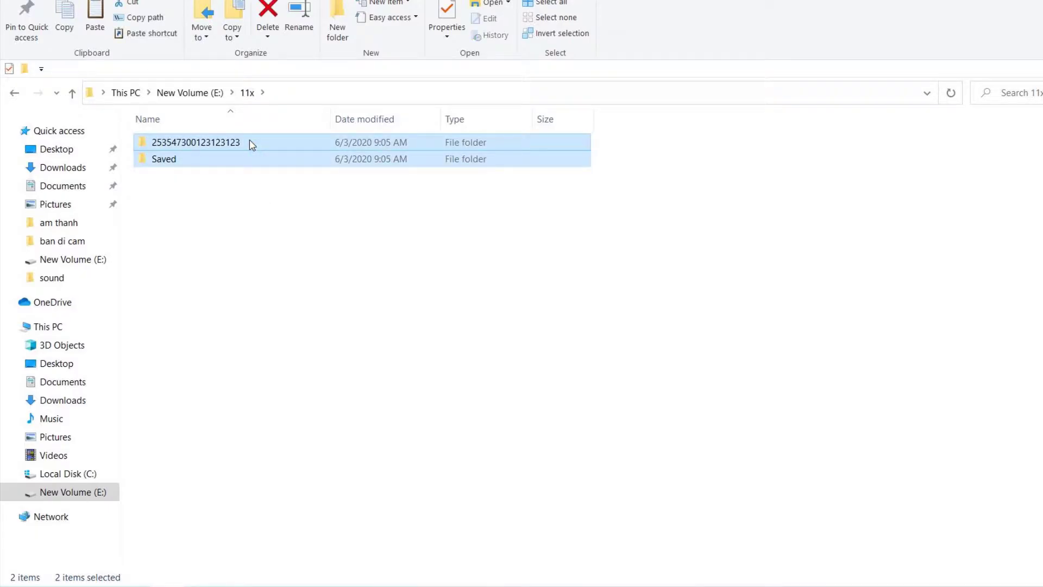
mouse_move(163, 585)
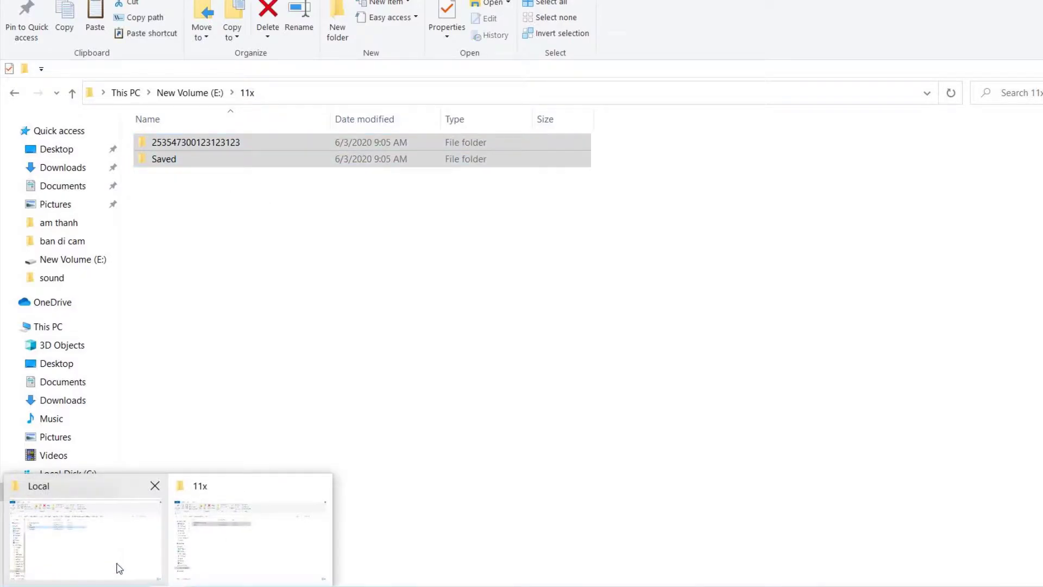
left_click(108, 557)
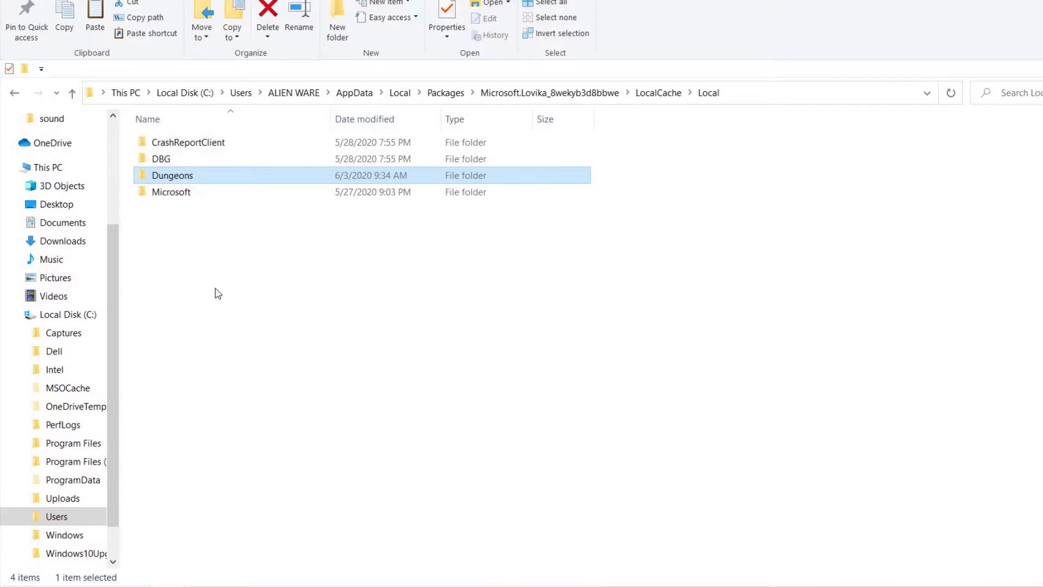
double_click(178, 177)
left_click_drag(277, 259, 220, 137)
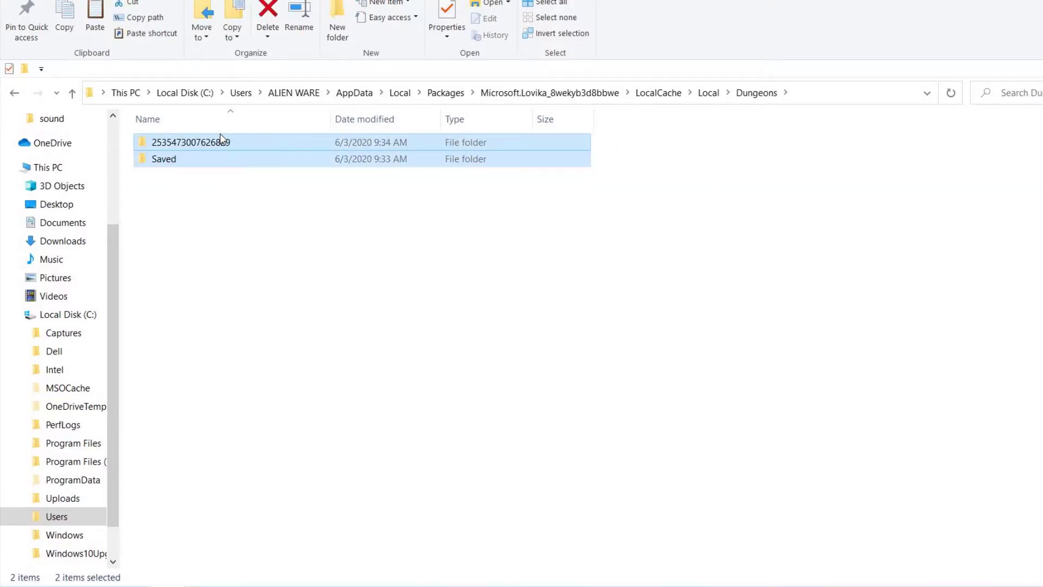
key("ctrl+v")
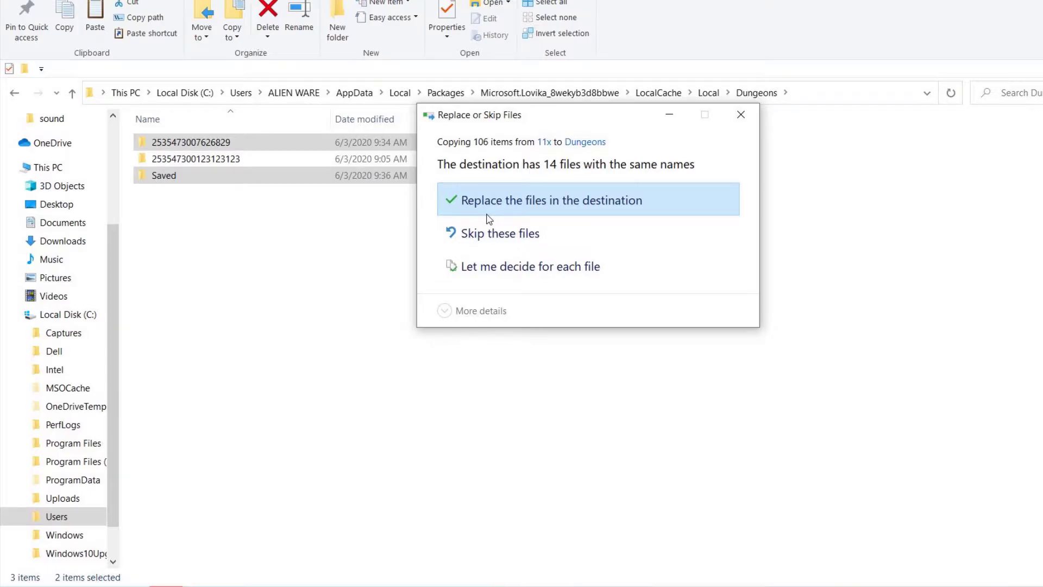
left_click(486, 212)
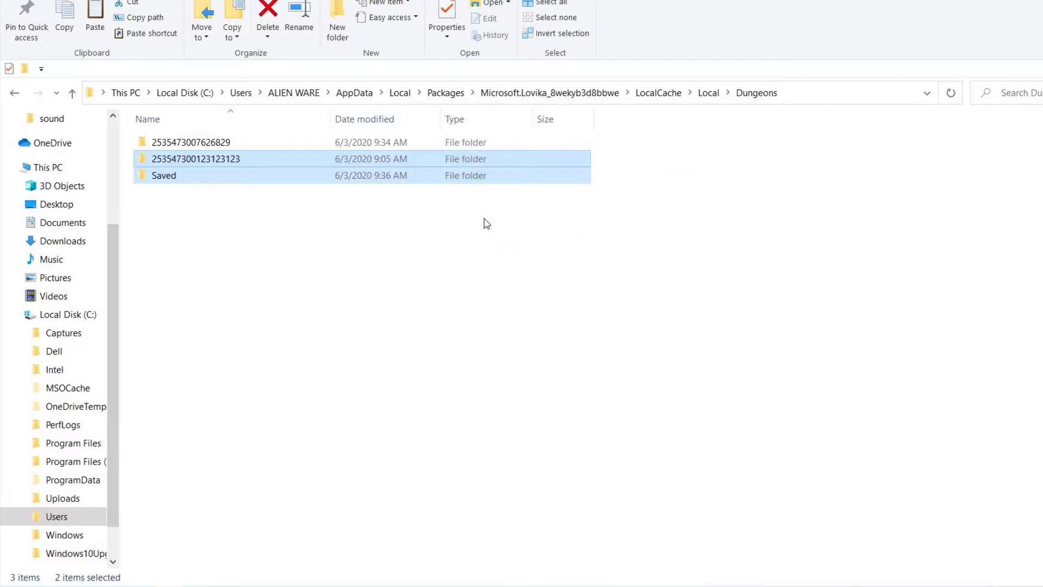
left_click(461, 253)
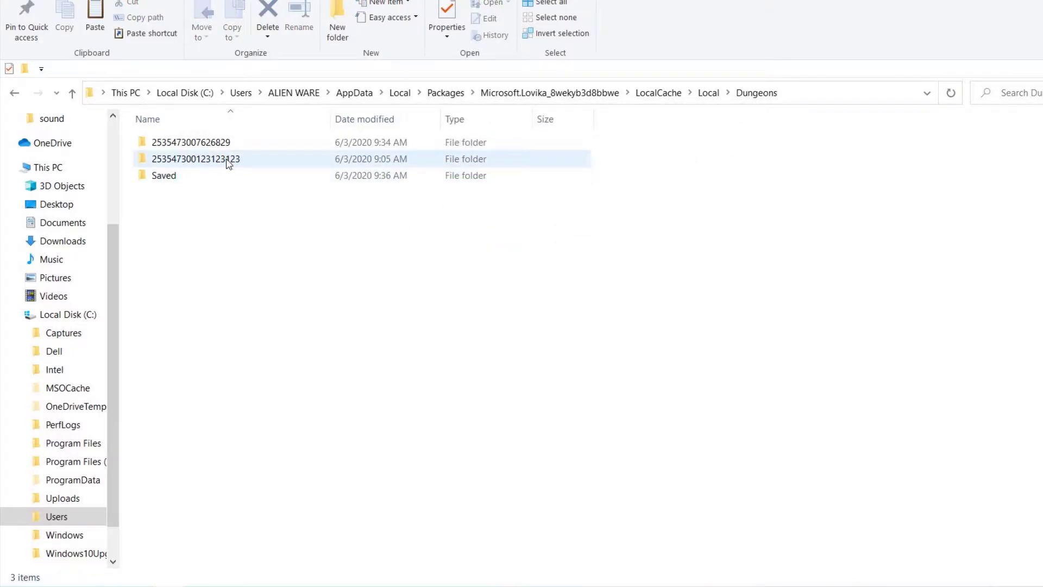
mouse_move(229, 164)
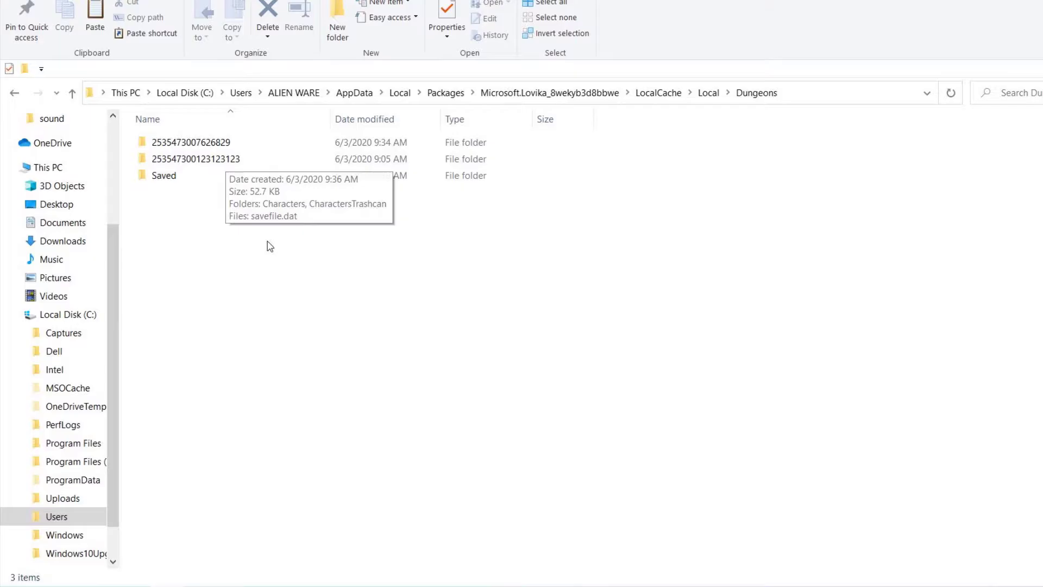
left_click(225, 164)
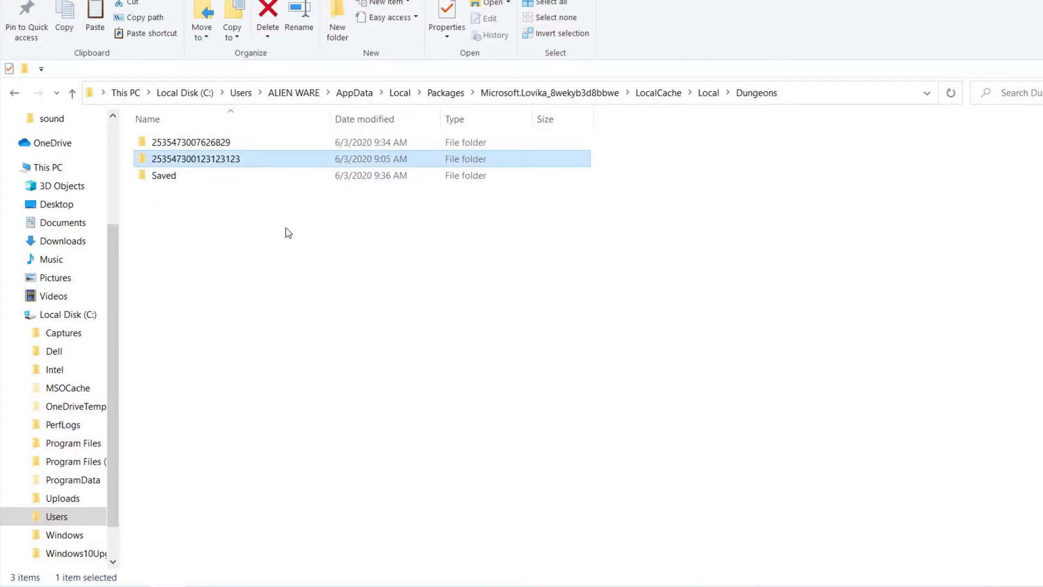
double_click(233, 160)
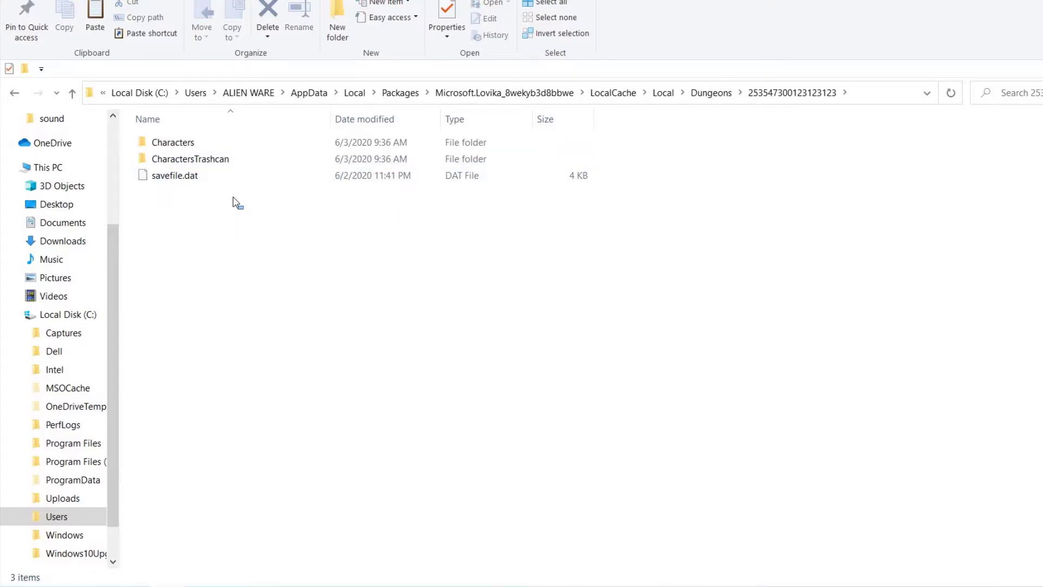
left_click_drag(239, 206, 208, 139)
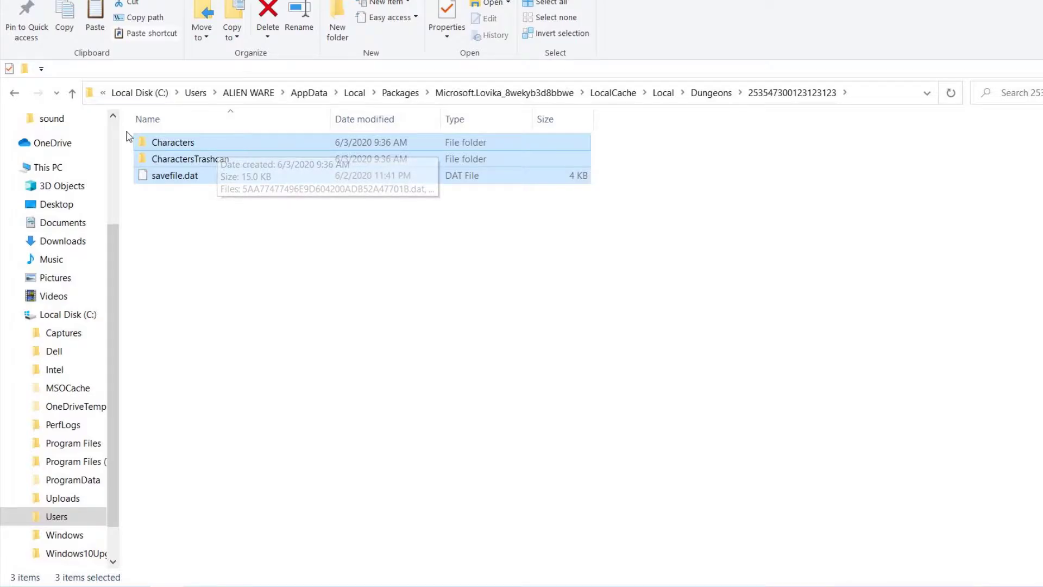
left_click(72, 93)
double_click(195, 145)
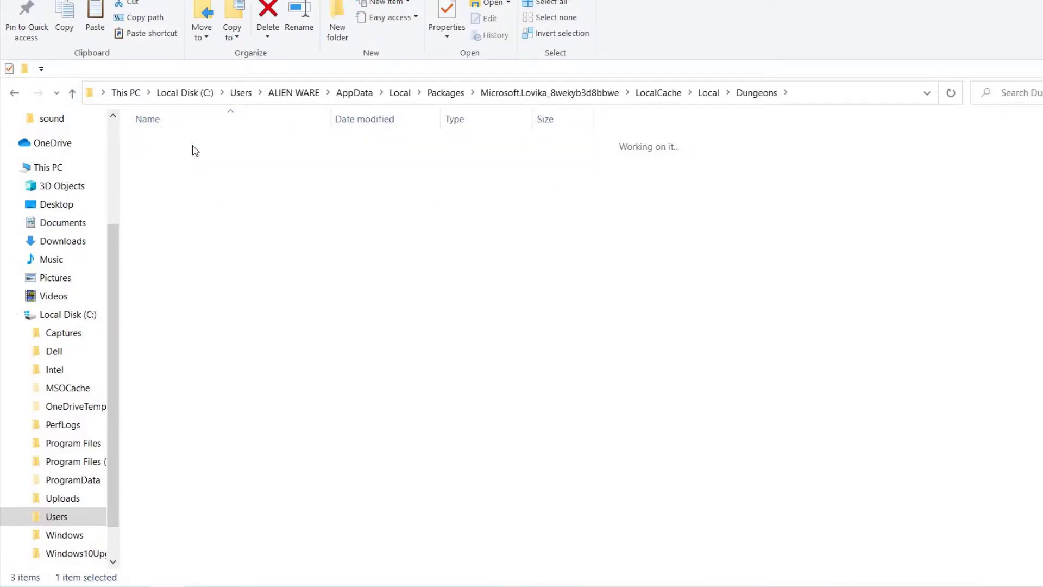
left_click_drag(239, 206, 192, 131)
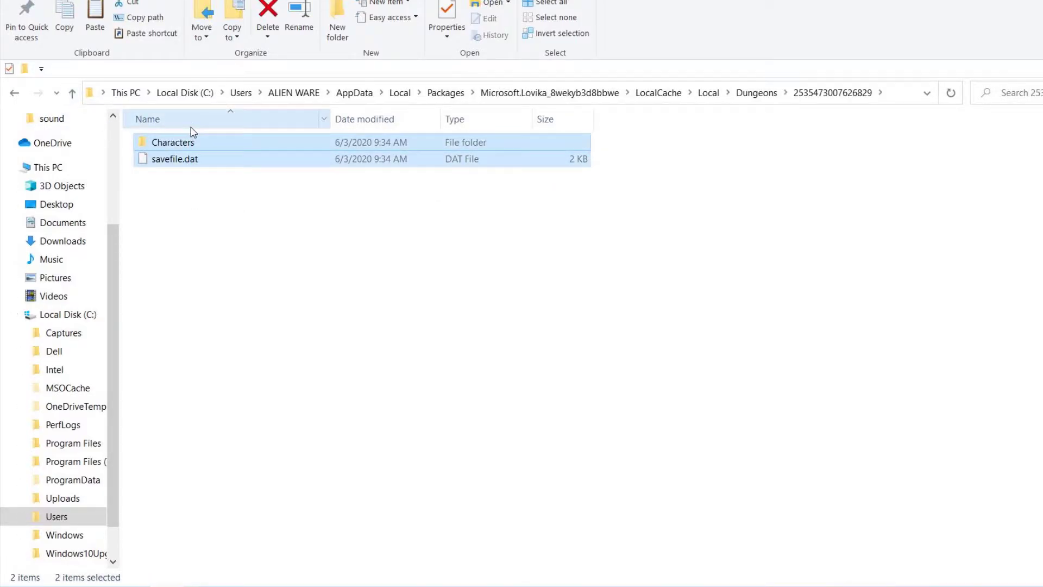
key("ctrl+v")
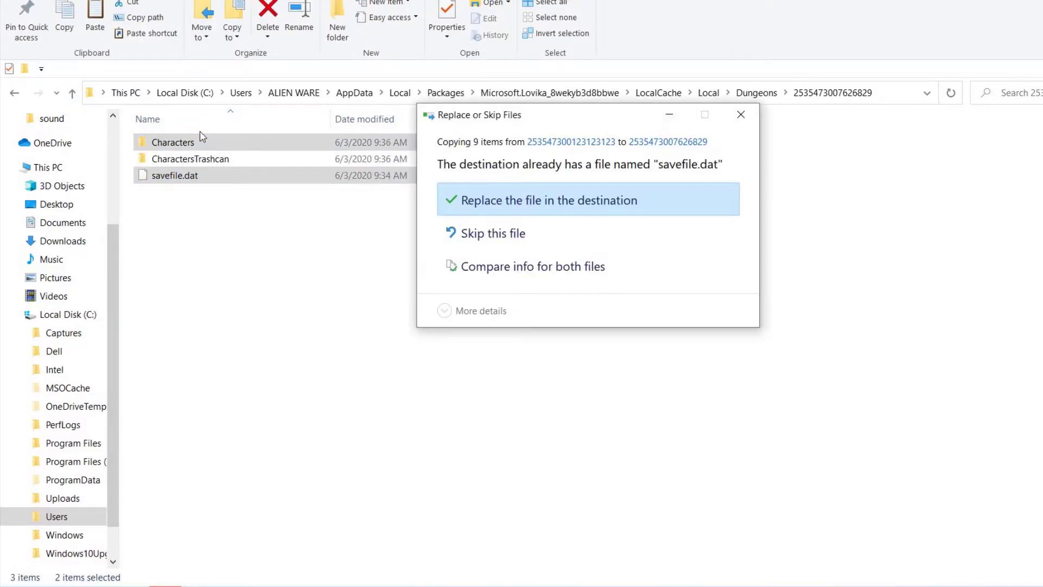
left_click(496, 211)
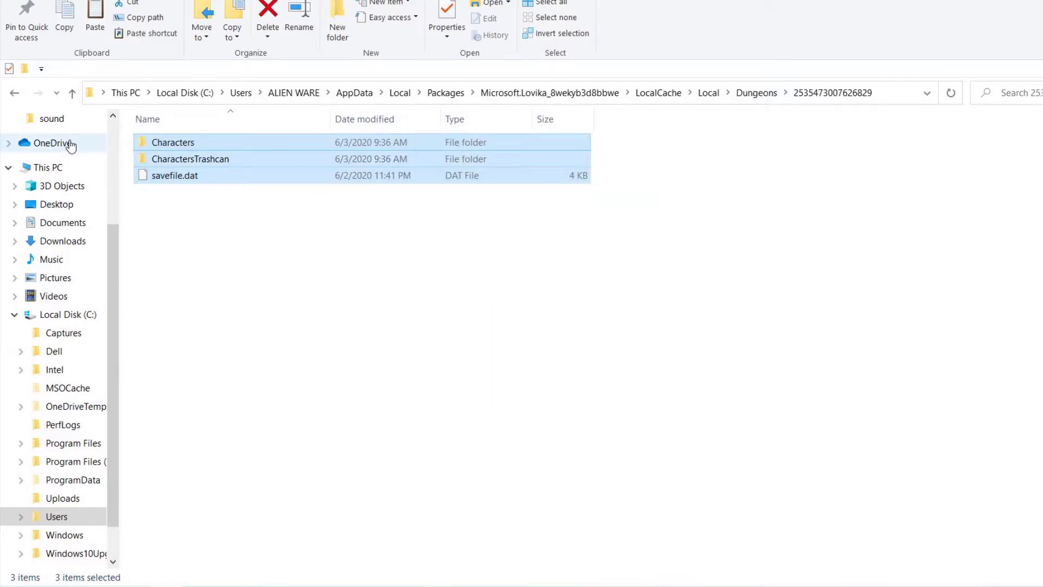
left_click(72, 93)
left_click(197, 160)
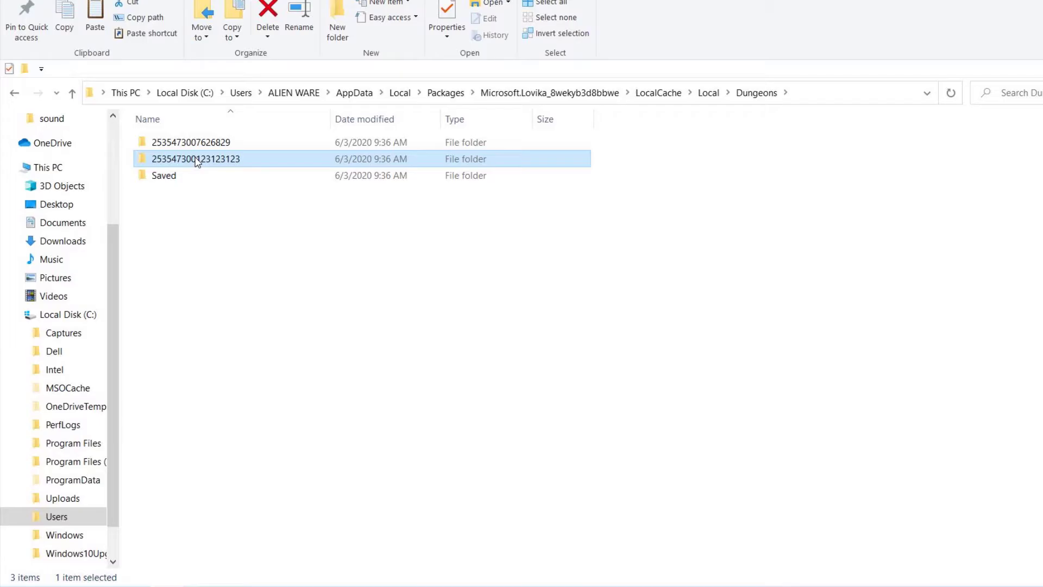
right_click(196, 161)
left_click(244, 415)
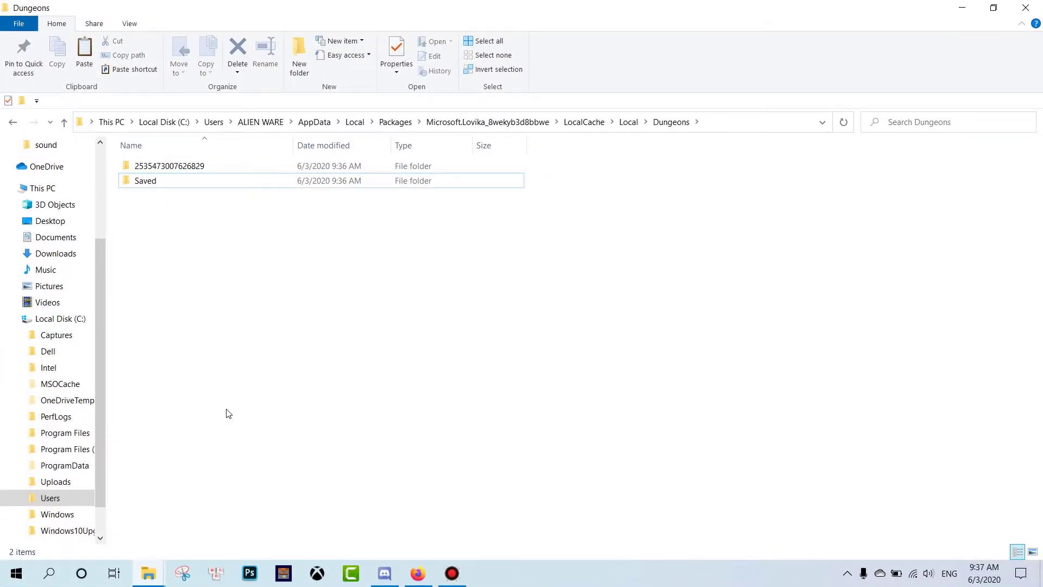
Step: Start Minecraft Dungeons from its taskbar icon
left_click(284, 577)
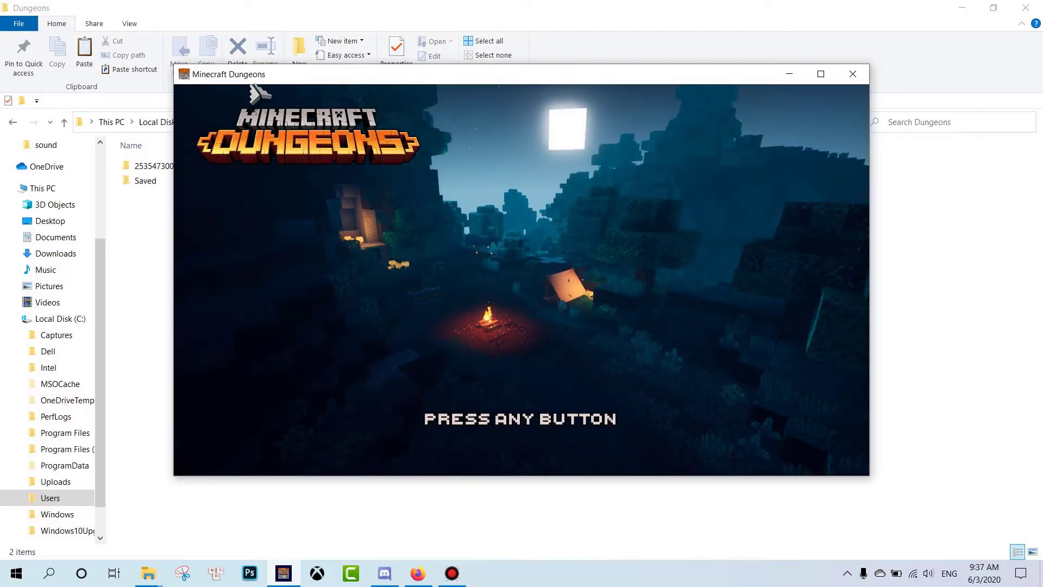
Step: Get past the title screen, delete the level-1 hero, and select the level-102 hero
left_click(358, 304)
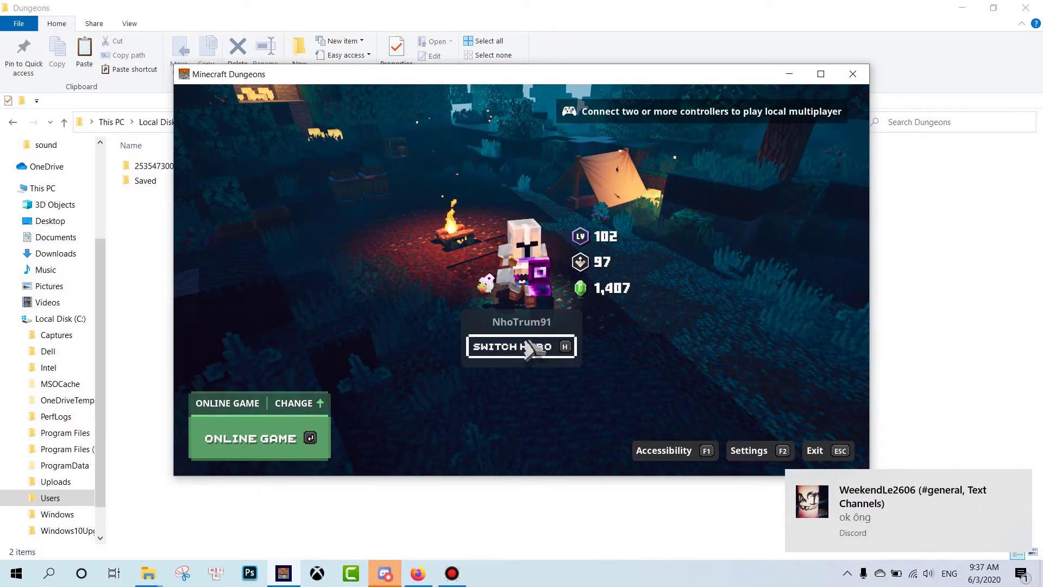
left_click(511, 350)
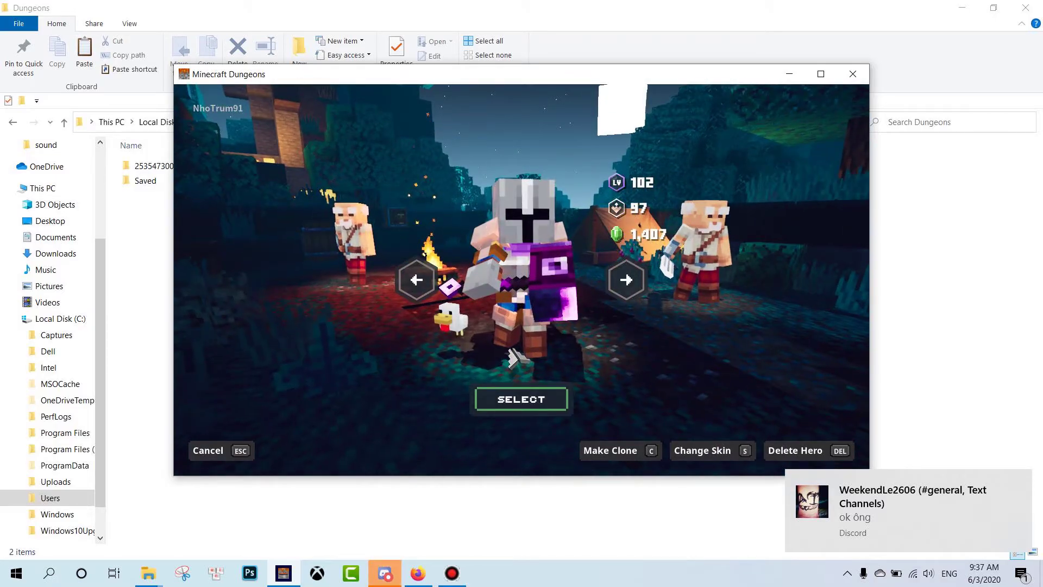
left_click(622, 288)
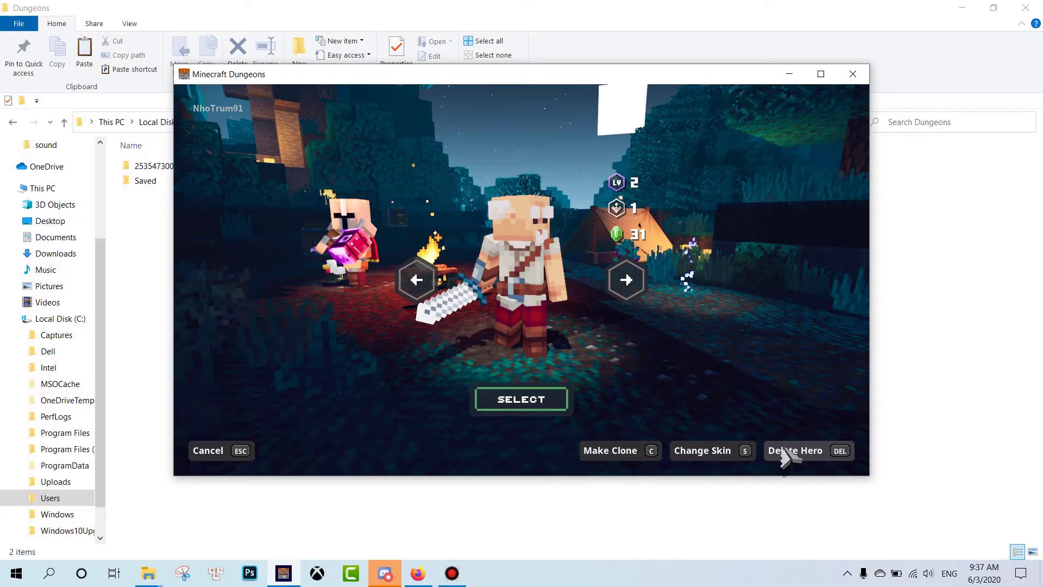
left_click(628, 281)
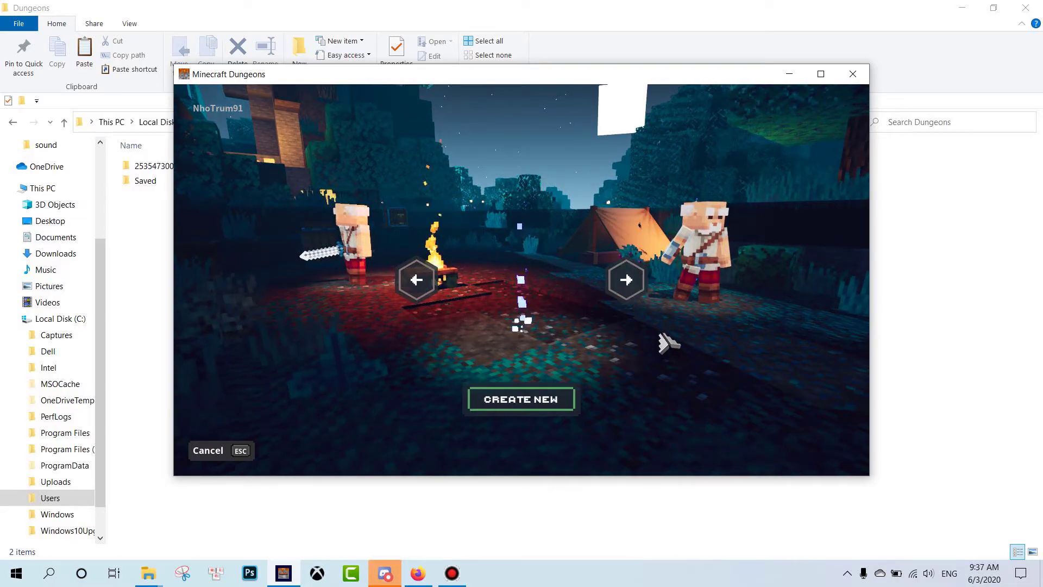
left_click(628, 285)
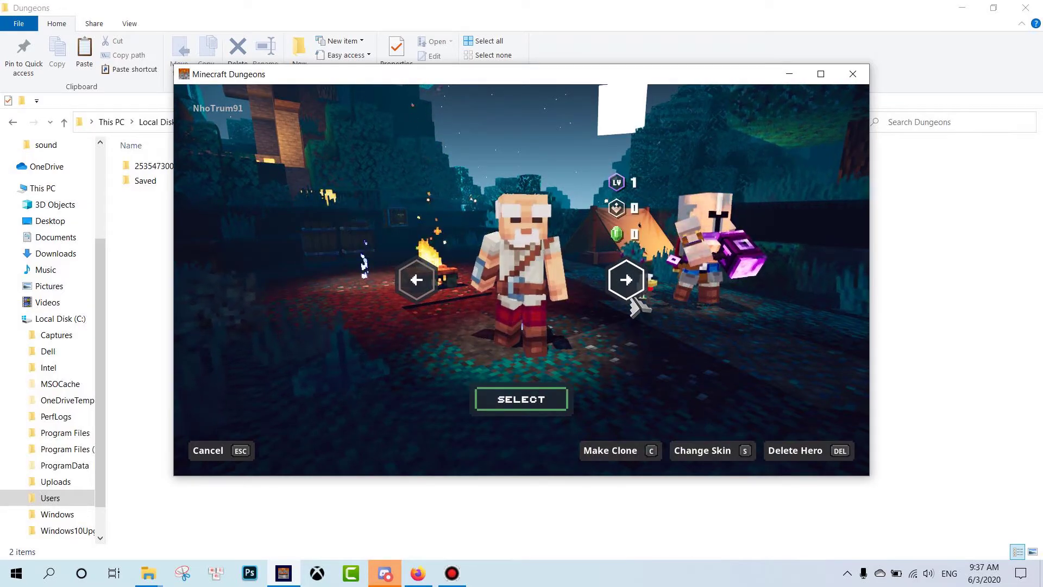
left_click(792, 455)
left_click(478, 309)
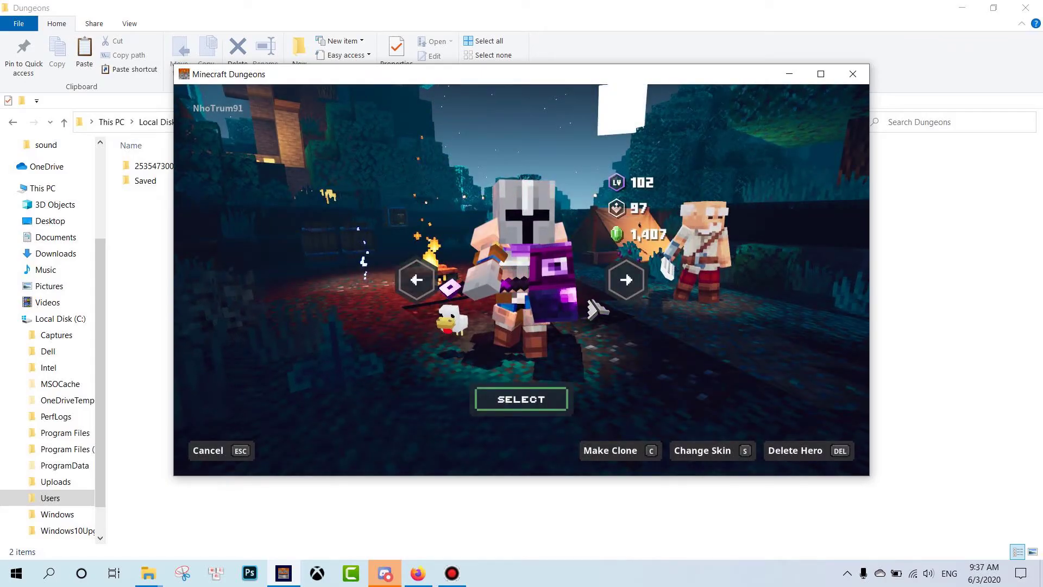
left_click(522, 399)
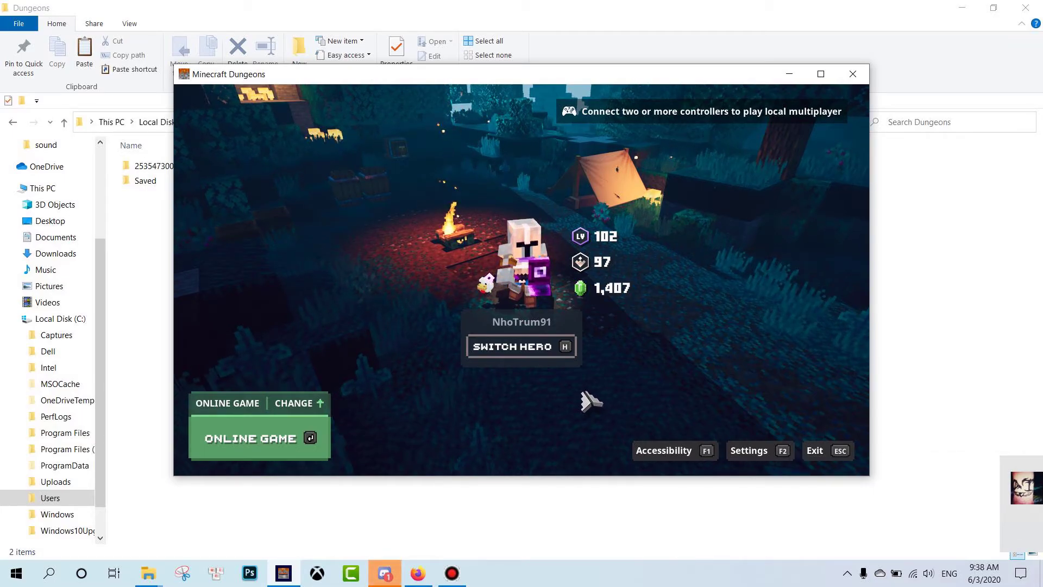
Step: Start a new online game session, check the players list, then view the level-102 hero's inventory
left_click(298, 441)
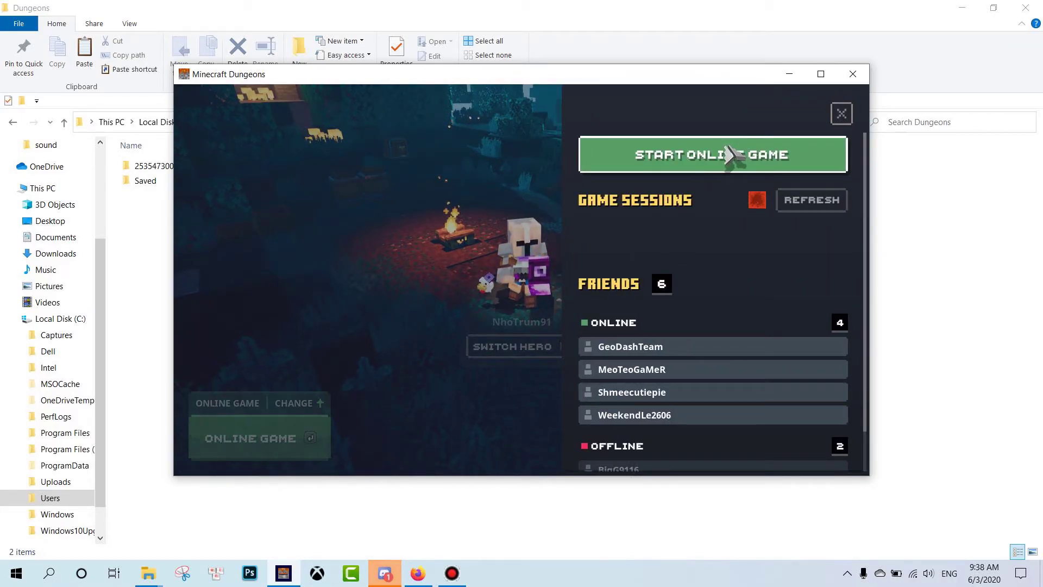
left_click(730, 156)
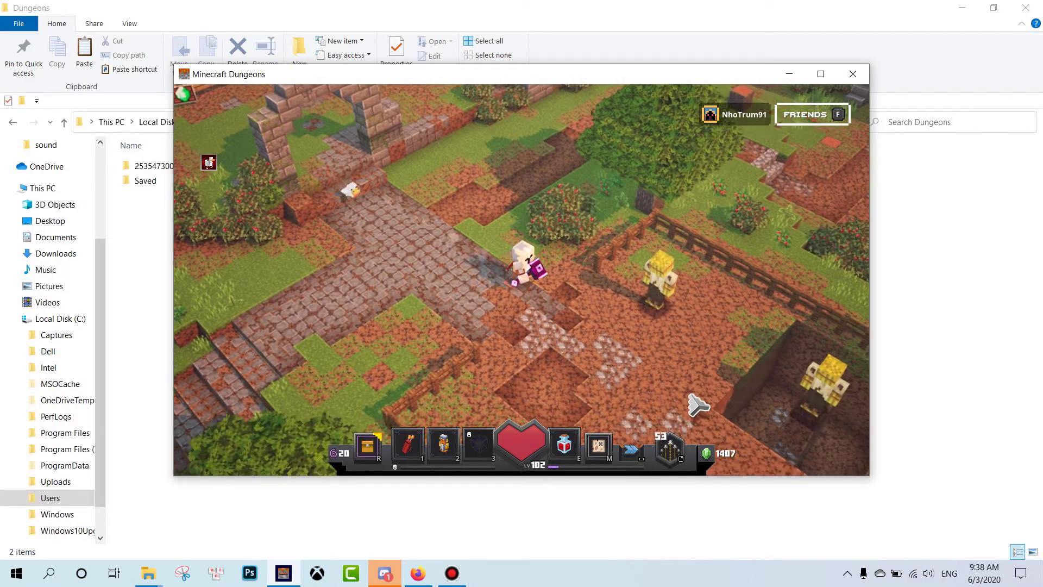
key("f")
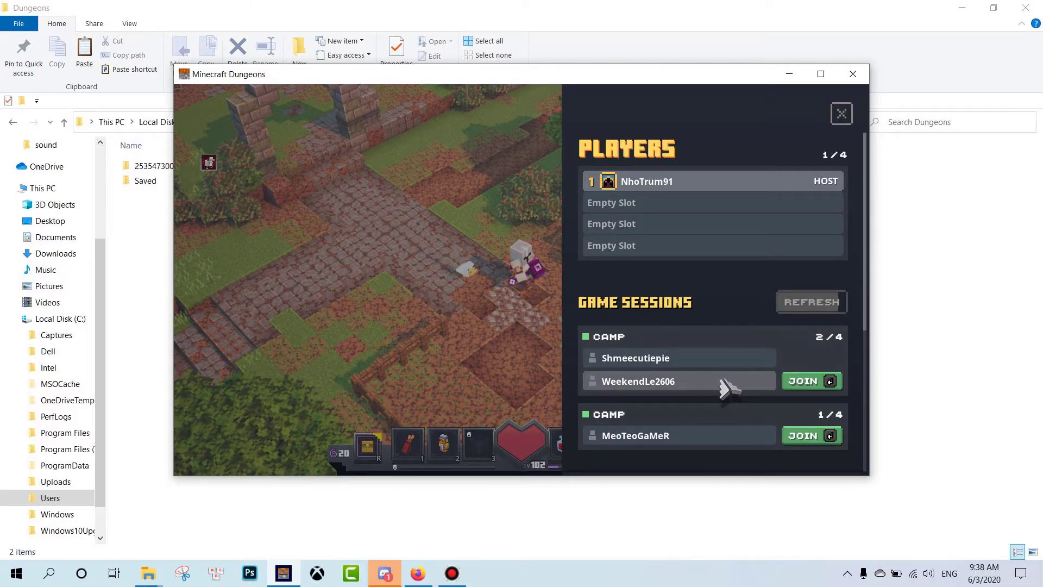
key("Escape")
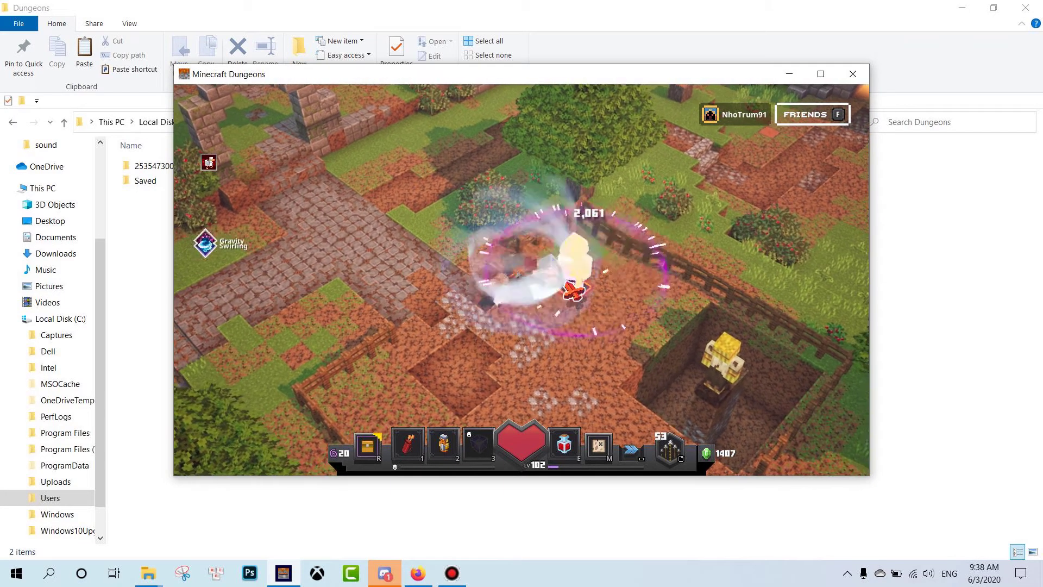
key("i")
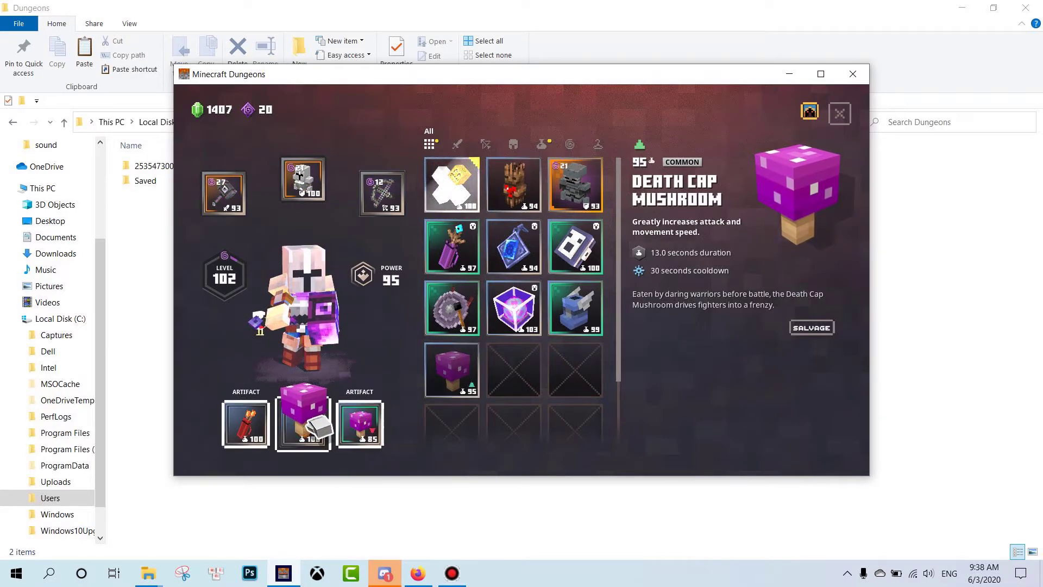
Step: Attack once in camp, then recheck the hero's Hammer of Gravity in the inventory
left_click(839, 114)
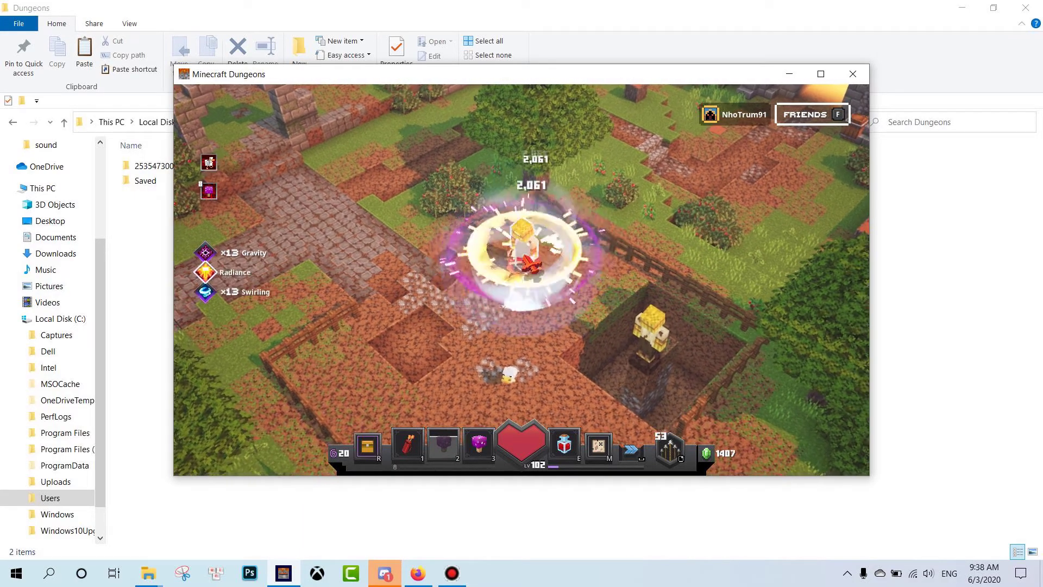
left_click(524, 363)
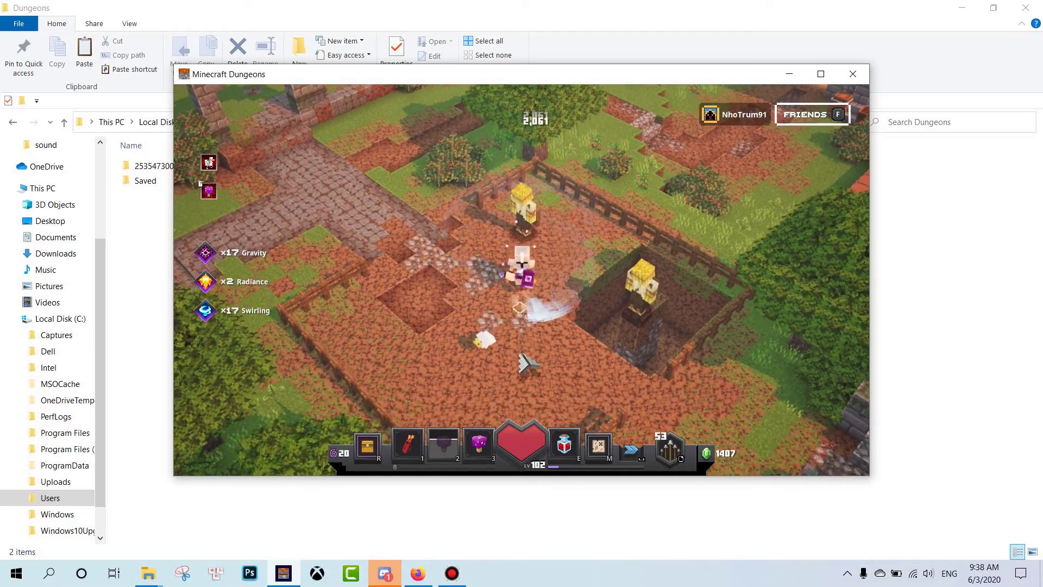
key("i")
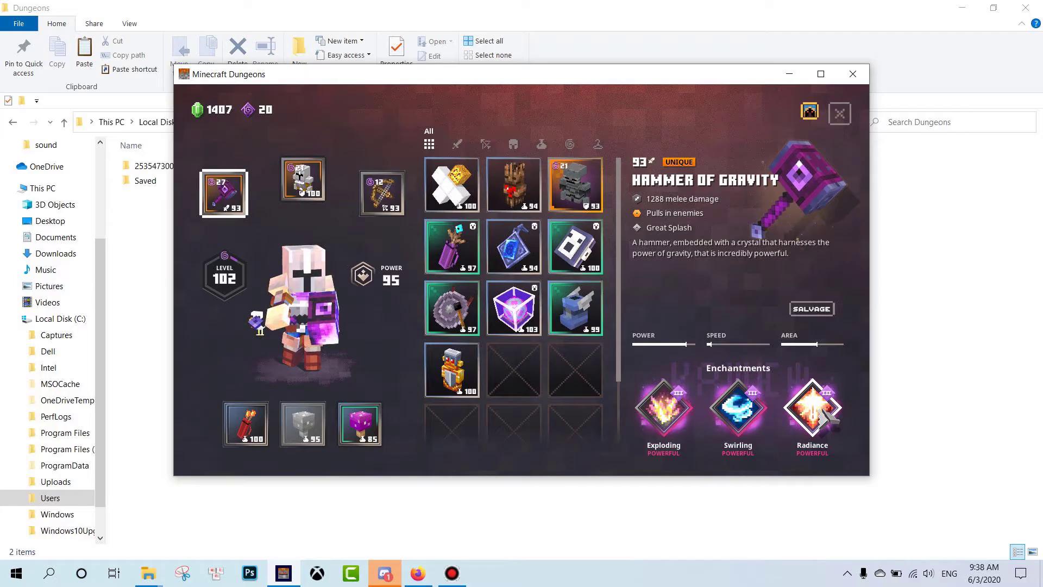
left_click(840, 114)
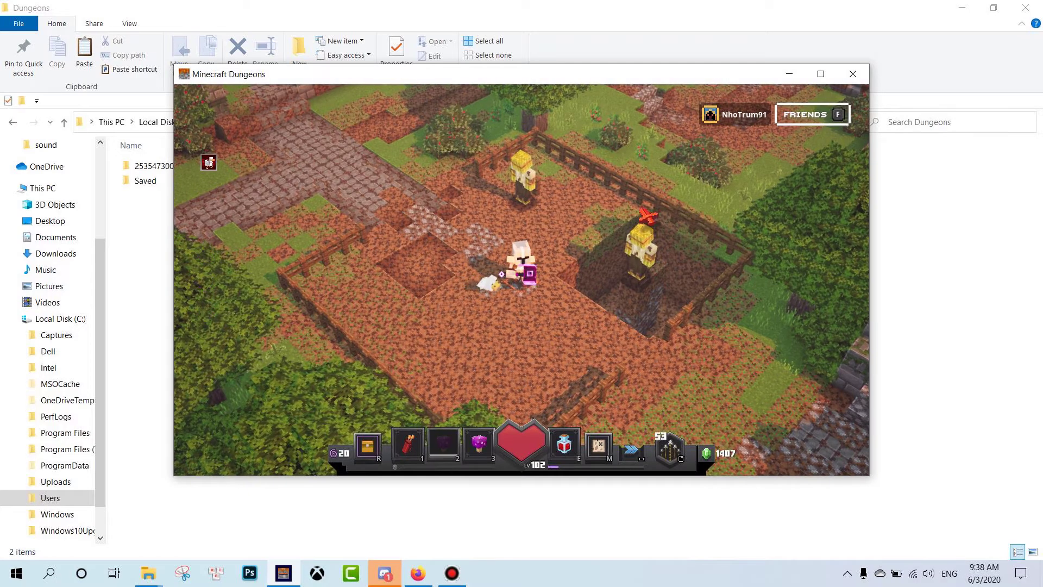
Step: Land 2,061-damage hammer hits while moving, then eat the Death Cap Mushroom
left_click(535, 260)
mouse_move(535, 260)
left_mouse_down()
mouse_move(473, 290)
mouse_move(487, 315)
mouse_move(442, 328)
mouse_move(545, 231)
mouse_move(419, 249)
mouse_move(434, 255)
left_mouse_up()
key("3")
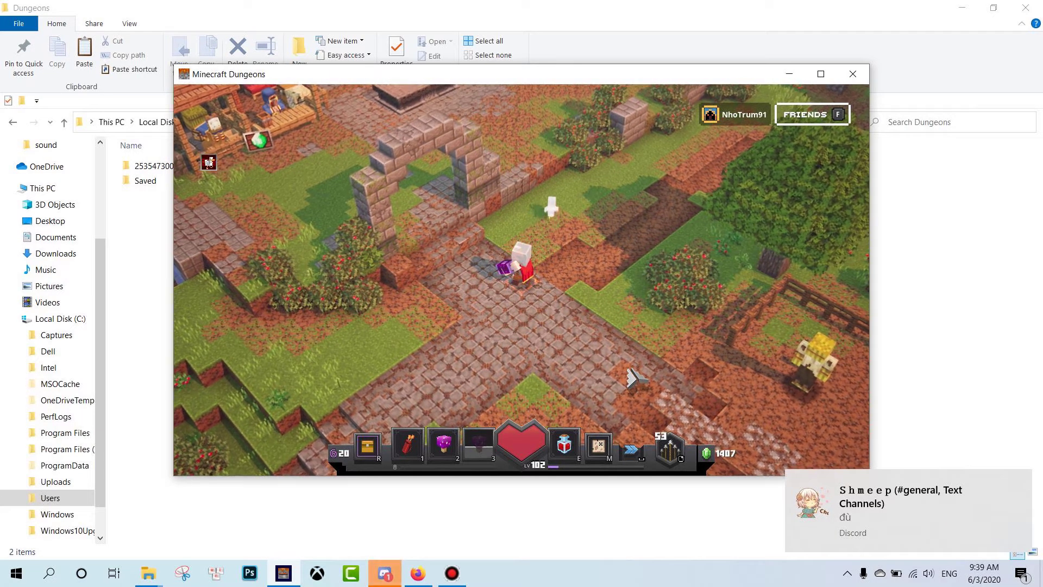
Step: Move the Minecraft Dungeons window up and to the left
left_click_drag(523, 71, 479, 43)
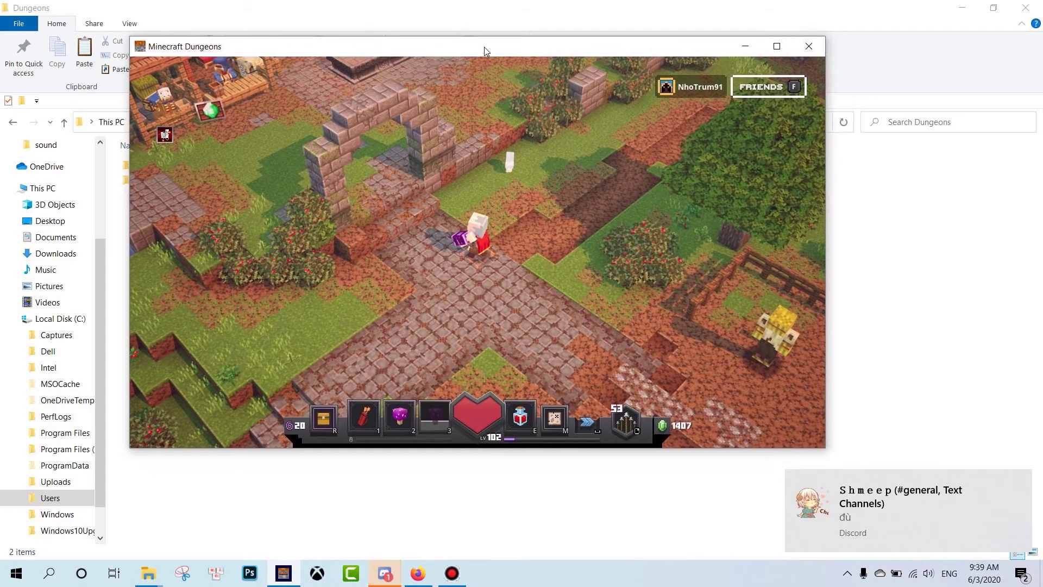